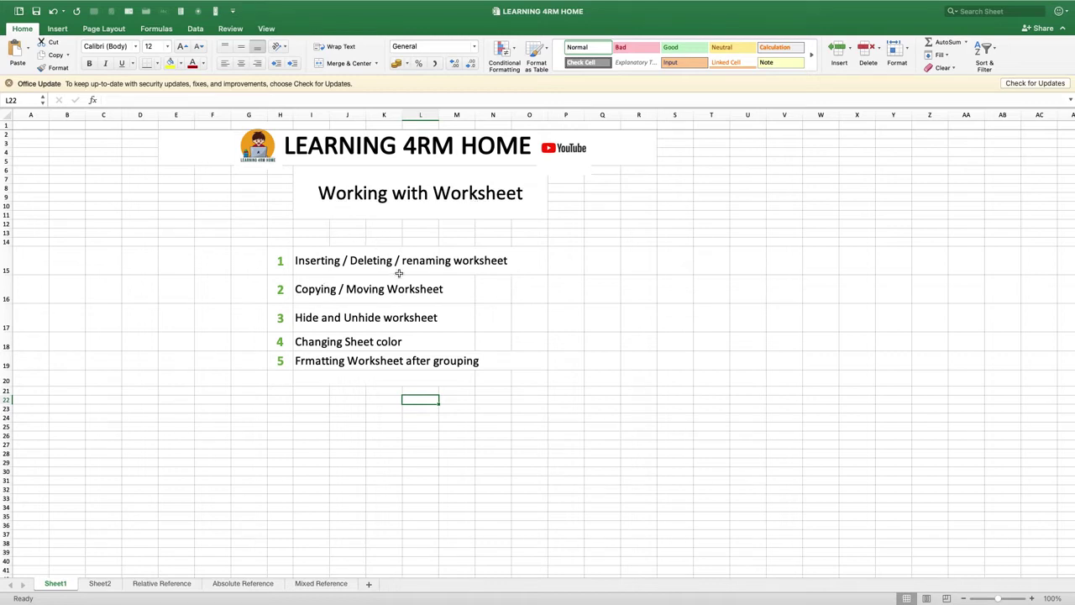
Step: Go through the first four worksheet topics listed on Sheet1, from inserting worksheets to changing the sheet color
{"action": "left_click", "coordinate": [446, 263]}
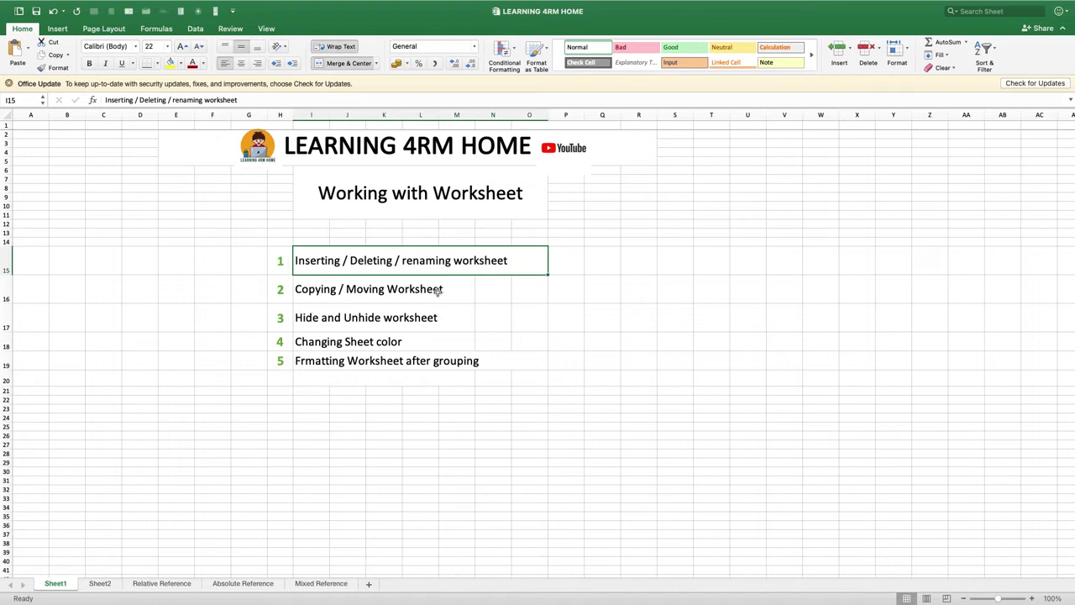
{"action": "left_click", "coordinate": [369, 289]}
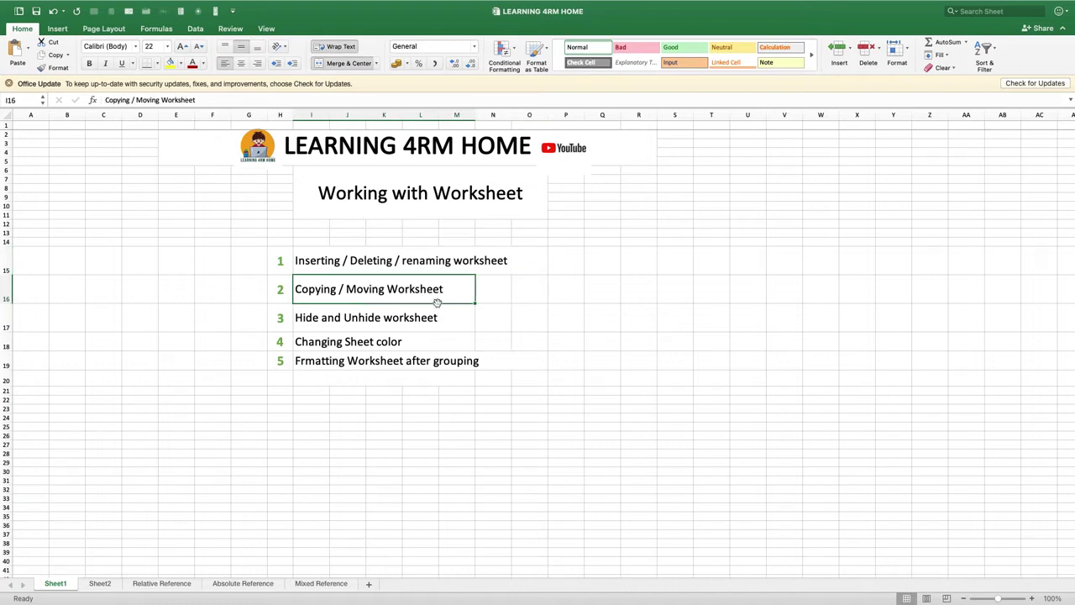
{"action": "left_click", "coordinate": [346, 317]}
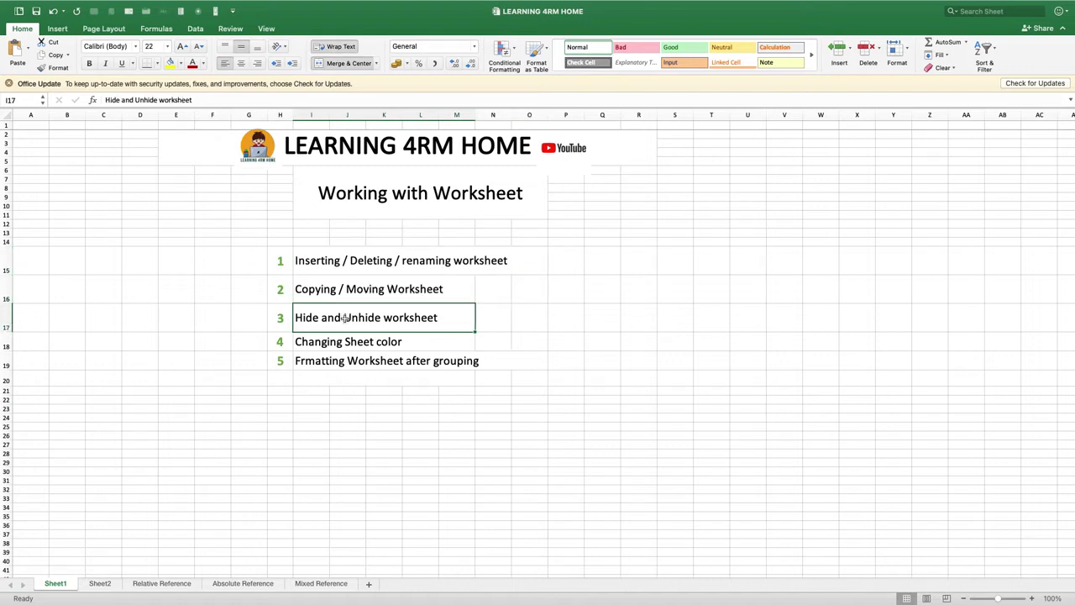
{"action": "left_click", "coordinate": [367, 343]}
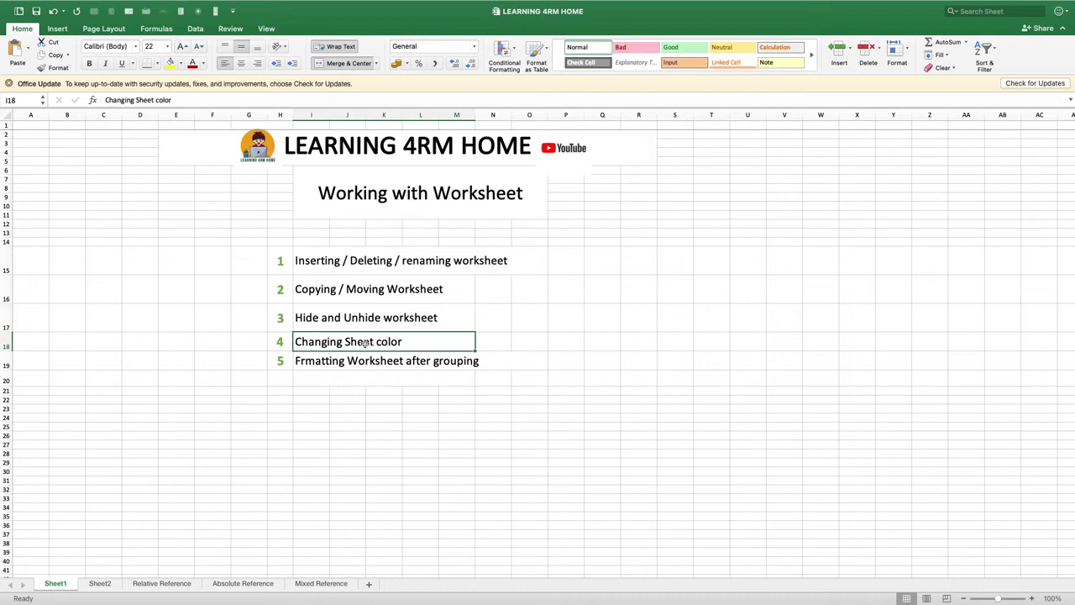
Step: Correct the misspelled first word of the fifth topic so it reads "Formatting Worksheet after grouping"
{"action": "left_click", "coordinate": [306, 362]}
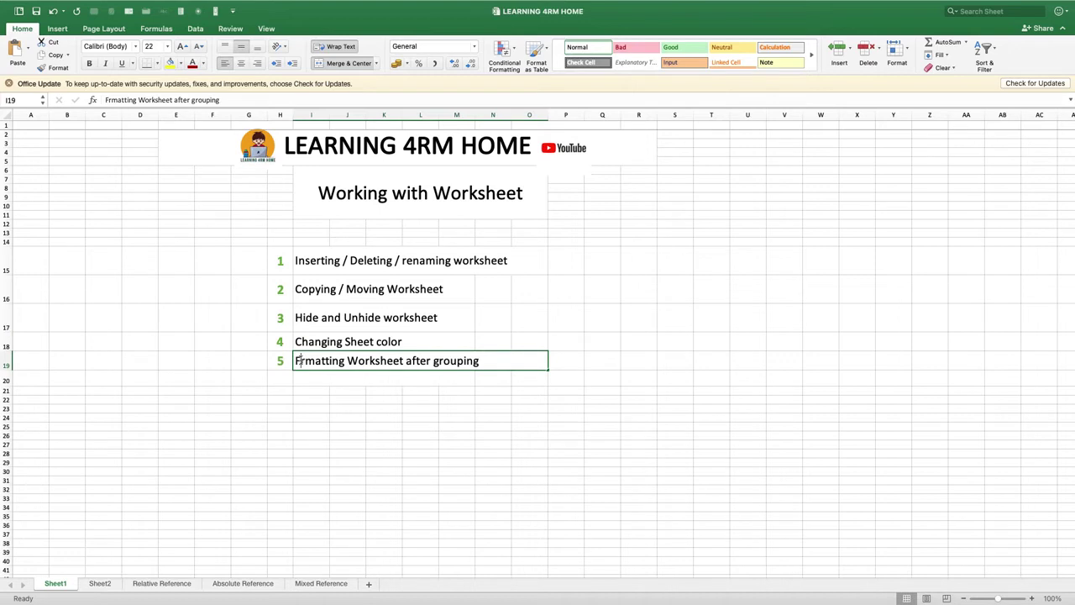
{"action": "double_click", "coordinate": [304, 360]}
{"action": "type", "text": "o"}
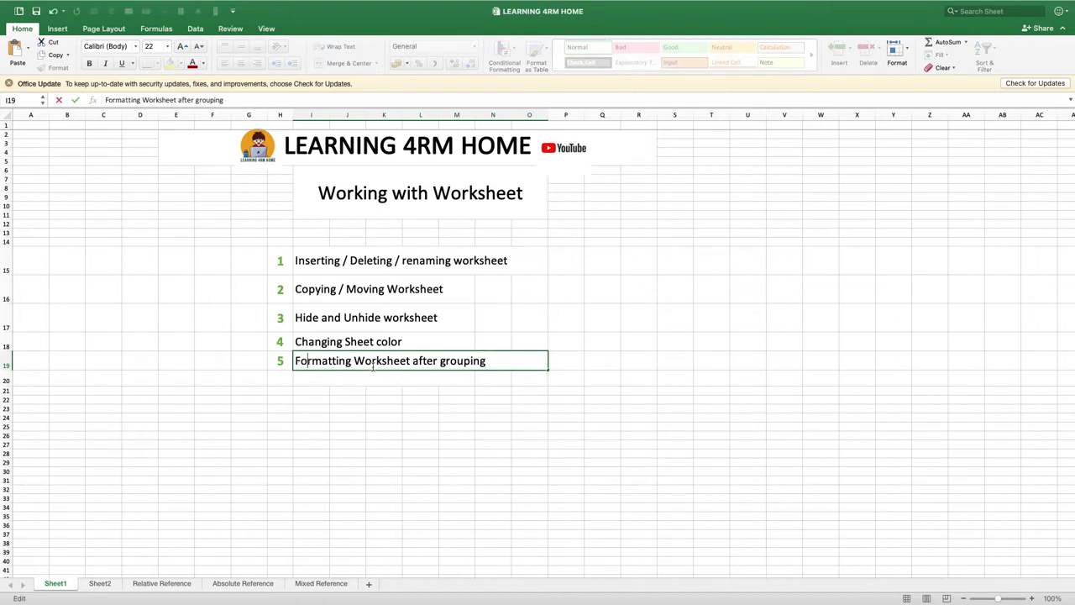
{"action": "left_click", "coordinate": [399, 345]}
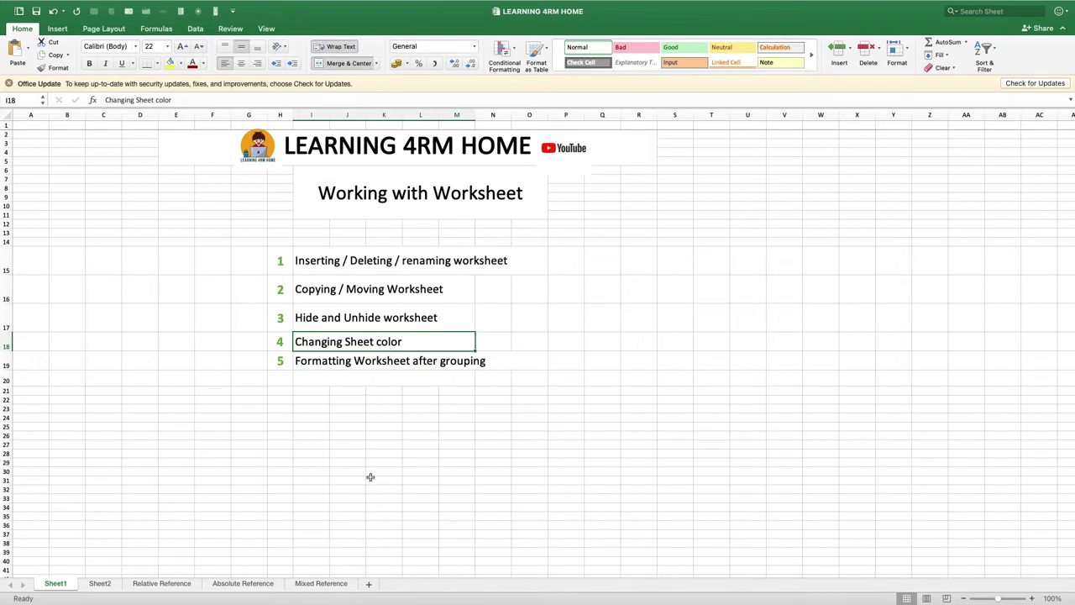
Step: Insert a new blank worksheet directly after Sheet1 and sweep a selection across its cell grid
{"action": "left_click", "coordinate": [367, 583]}
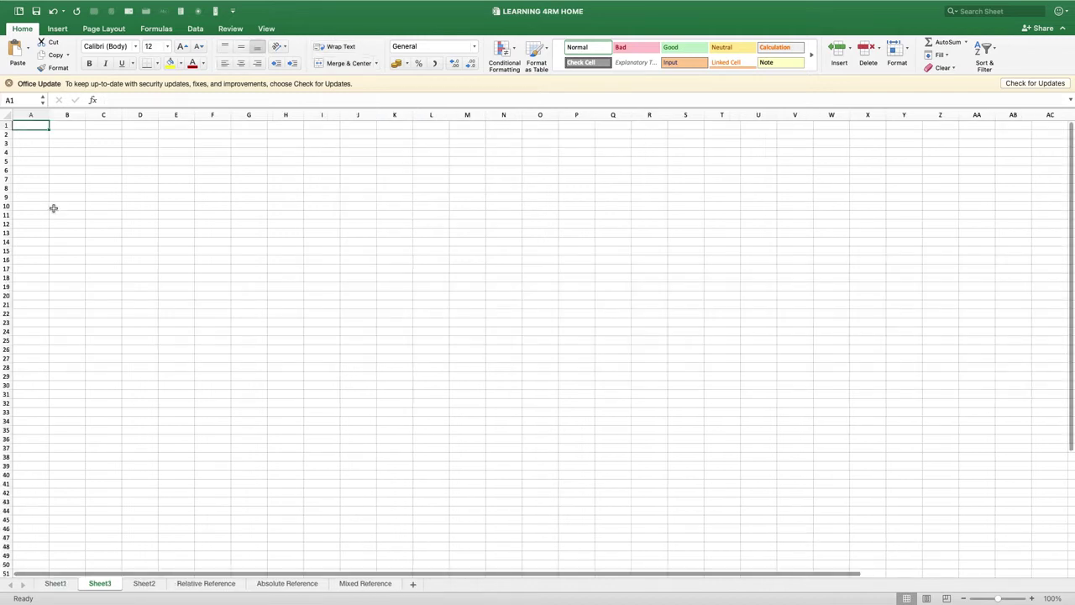
{"action": "left_click_drag", "start_coordinate": [27, 127], "coordinate": [1048, 543]}
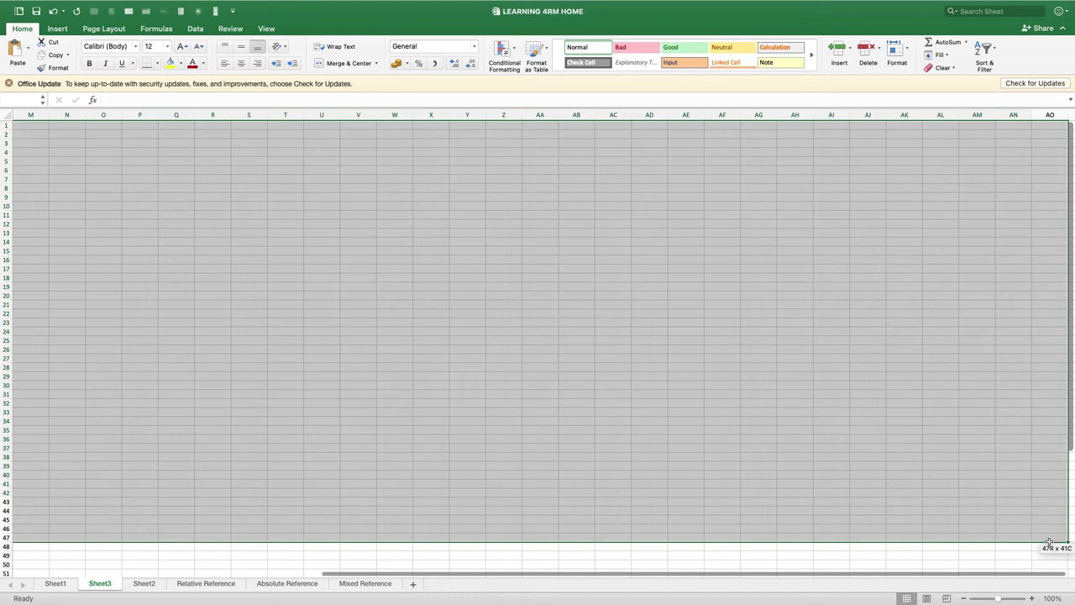
{"action": "left_click_drag", "start_coordinate": [1049, 543], "coordinate": [283, 322]}
{"action": "left_click", "coordinate": [277, 351]}
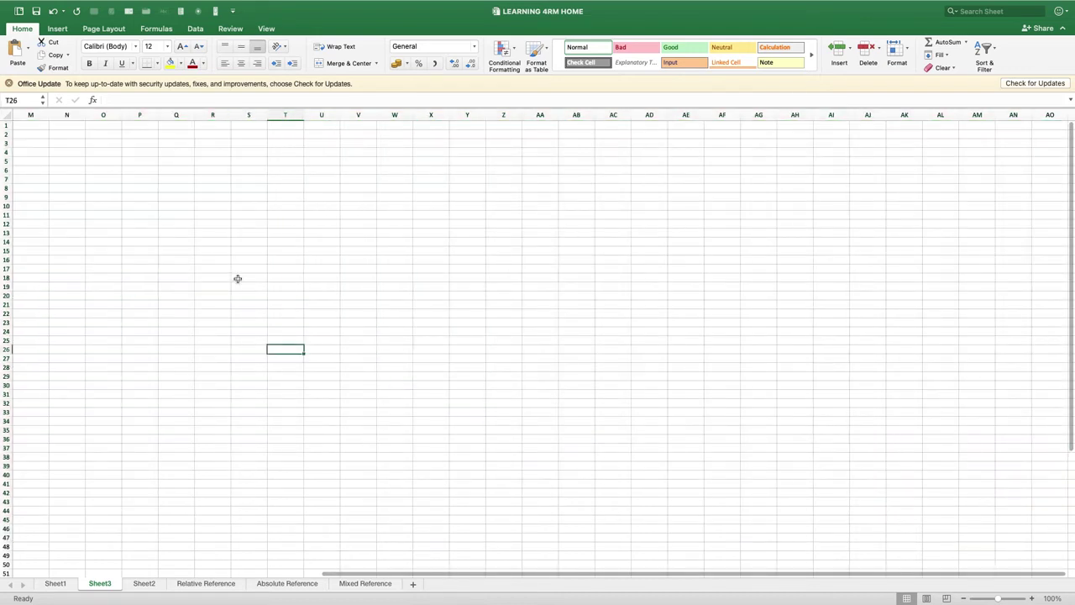
Step: Starting from Sheet1, insert three more blank worksheets one after another
{"action": "left_click", "coordinate": [52, 584]}
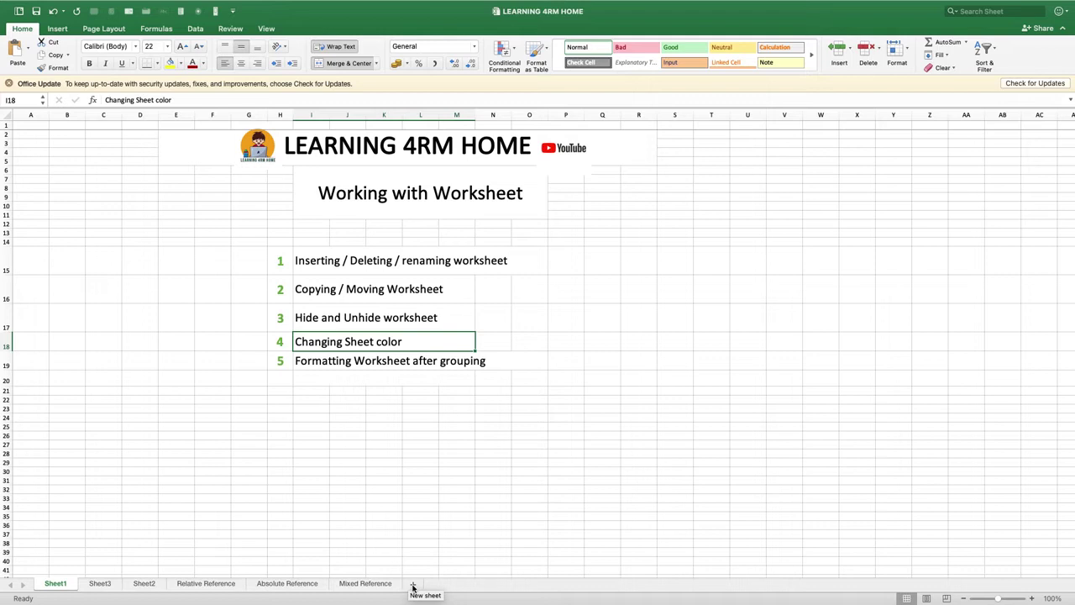
{"action": "left_click", "coordinate": [413, 587]}
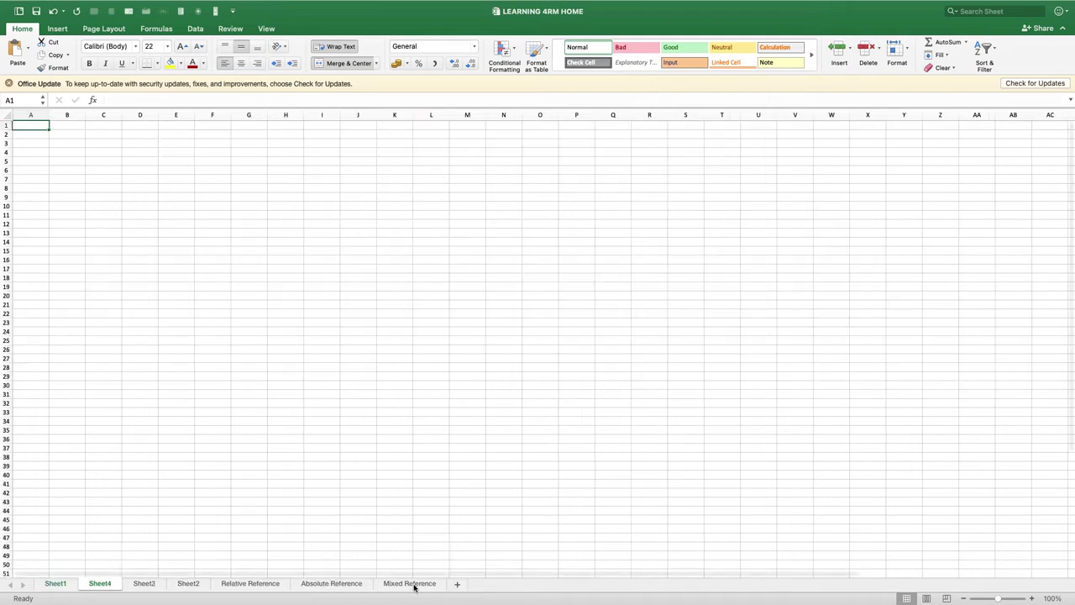
{"action": "left_click", "coordinate": [457, 586]}
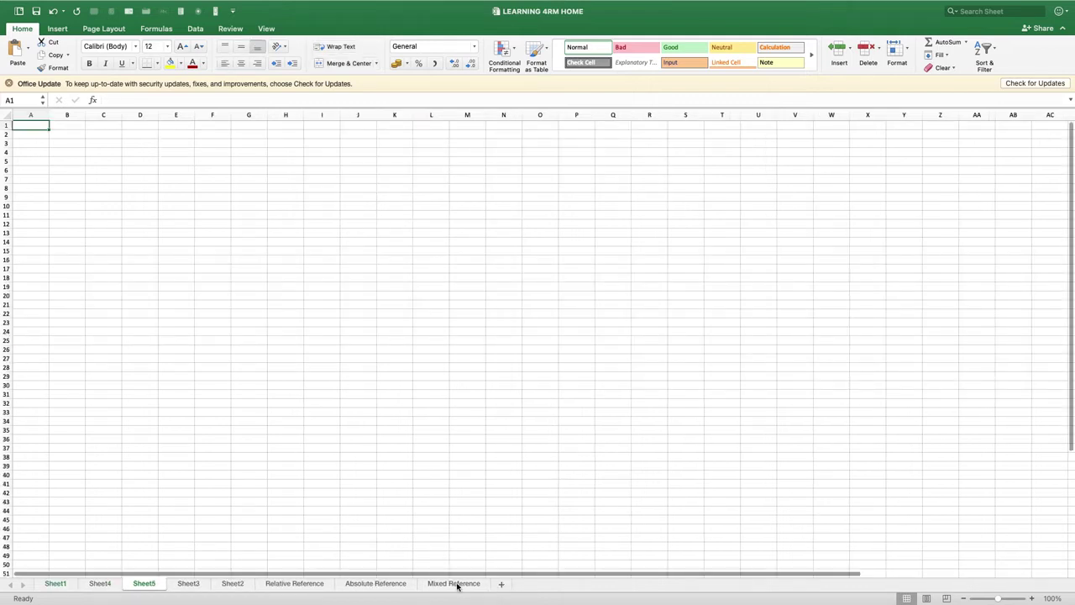
{"action": "left_click", "coordinate": [501, 583]}
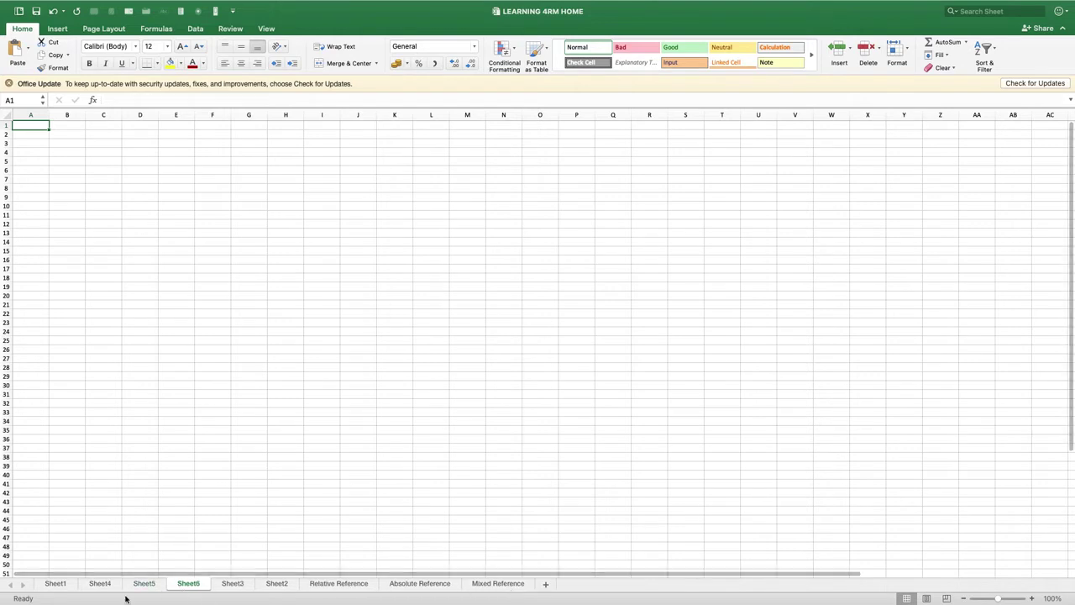
Step: Look through Sheet4, Sheet5, Sheet6, Sheet3 and Sheet2, view Sheet2's sheet options, and return to Sheet1
{"action": "left_click", "coordinate": [100, 583]}
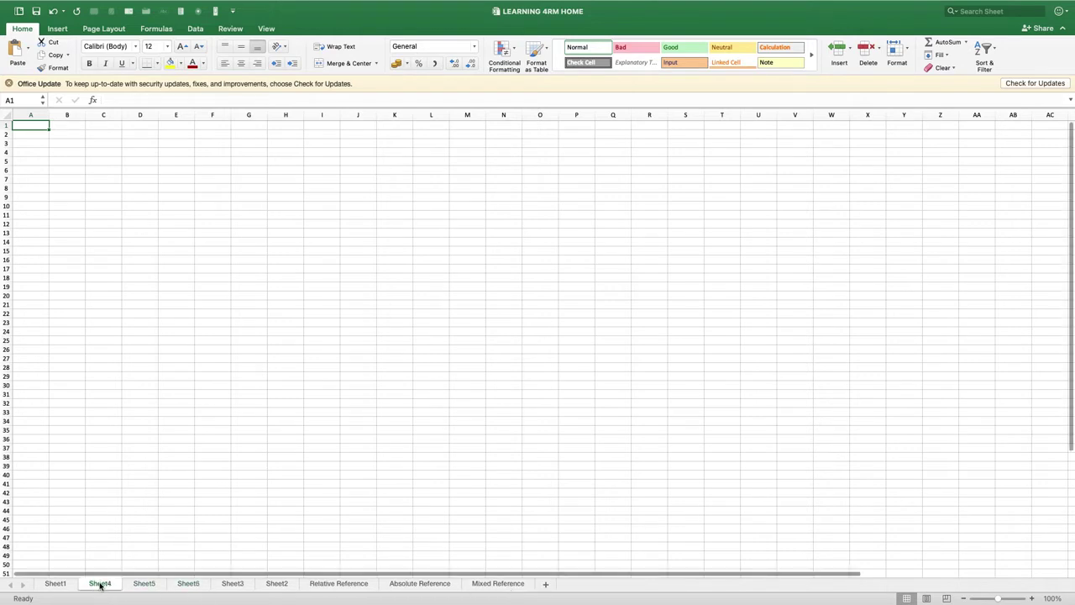
{"action": "left_click", "coordinate": [144, 584]}
{"action": "left_click", "coordinate": [189, 584]}
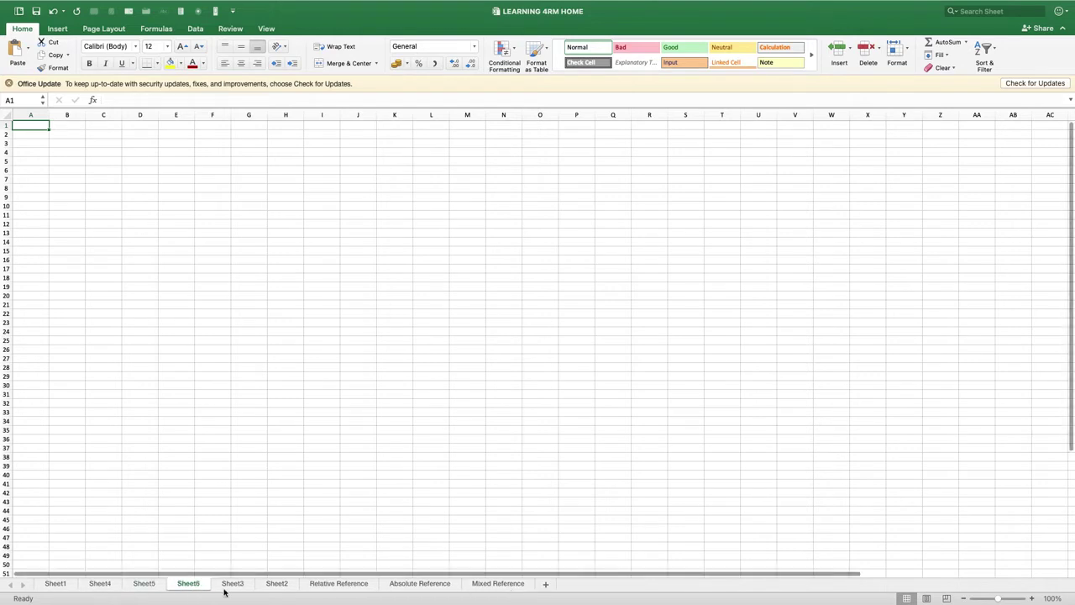
{"action": "left_click", "coordinate": [233, 585]}
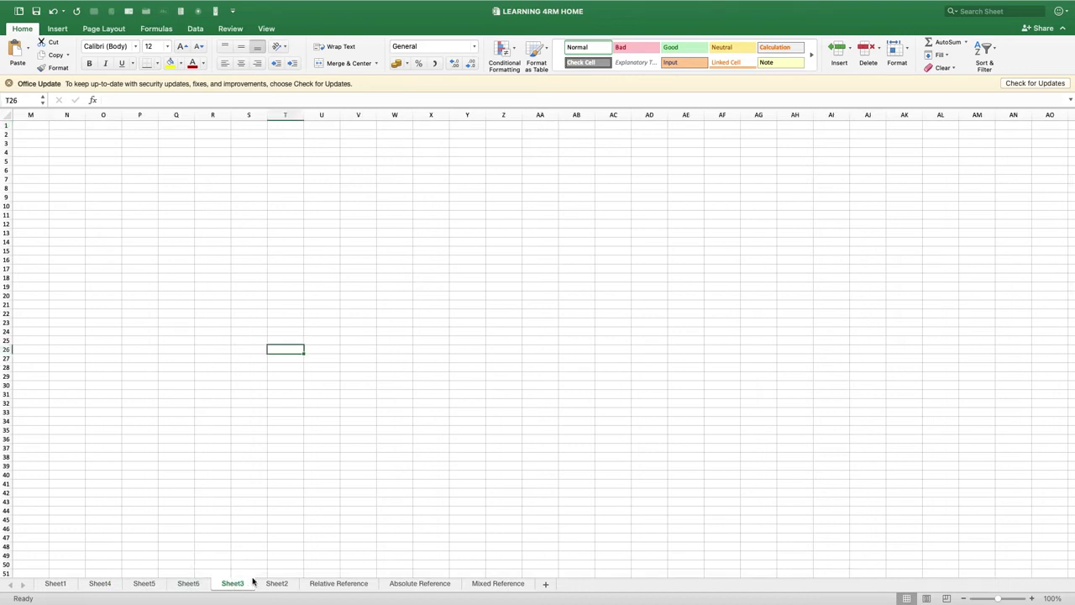
{"action": "left_click", "coordinate": [274, 585]}
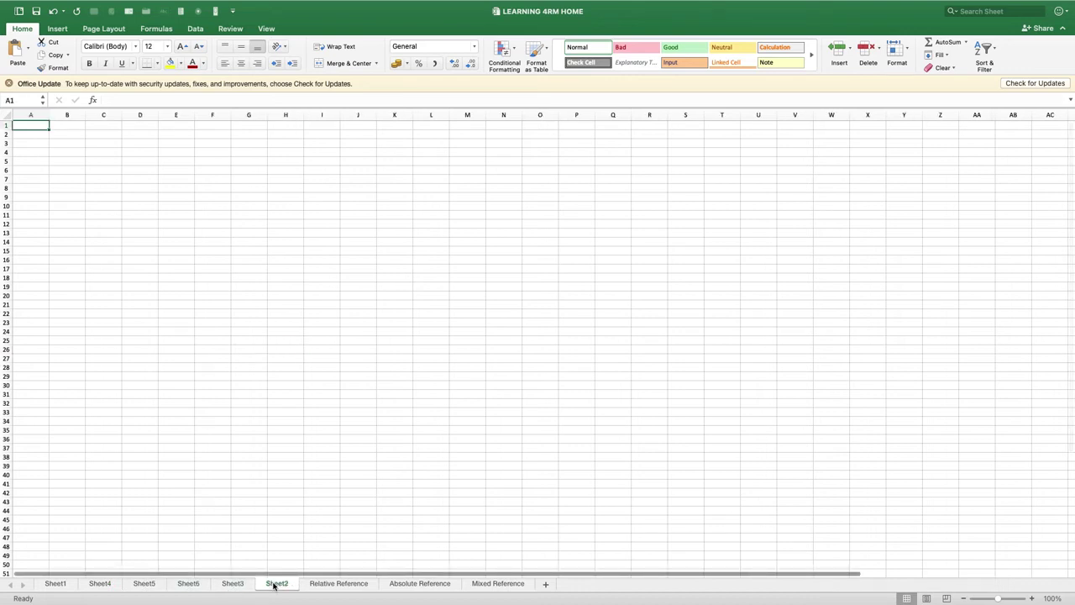
{"action": "right_click", "coordinate": [273, 585]}
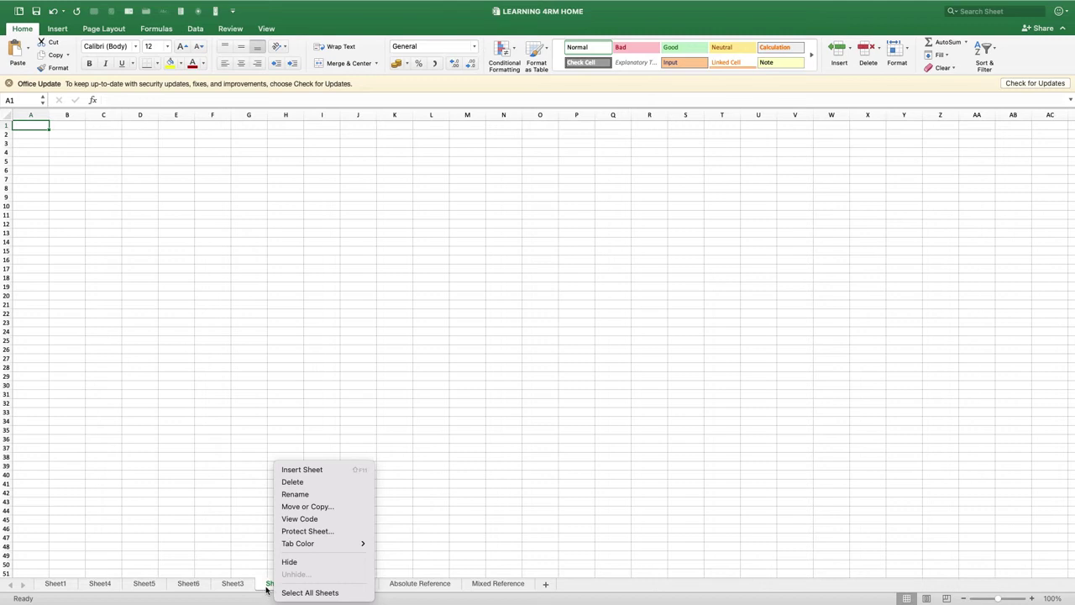
{"action": "left_click", "coordinate": [270, 590]}
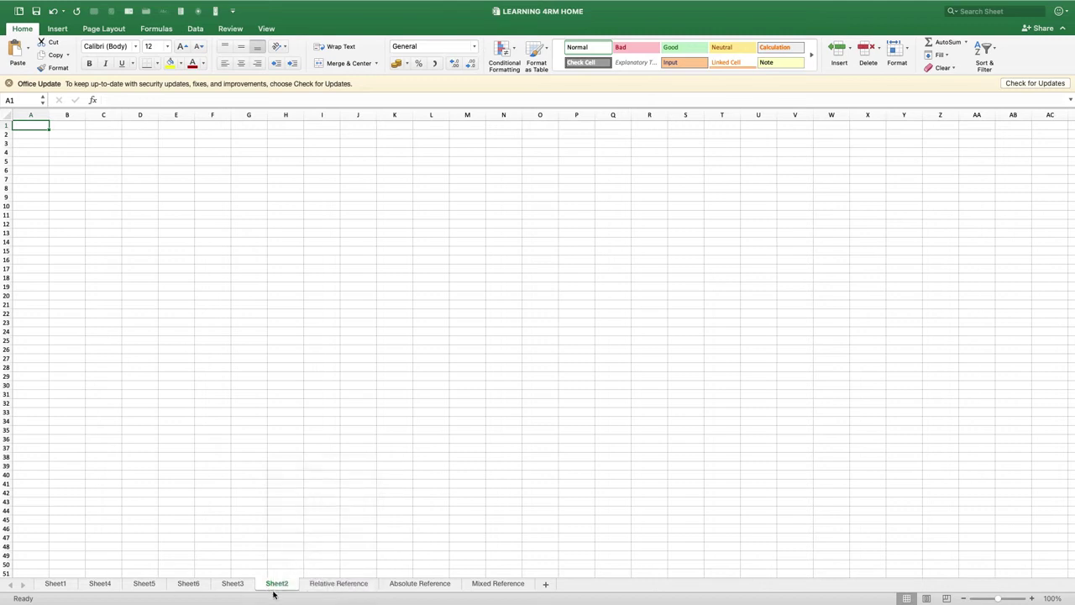
{"action": "left_click", "coordinate": [50, 584]}
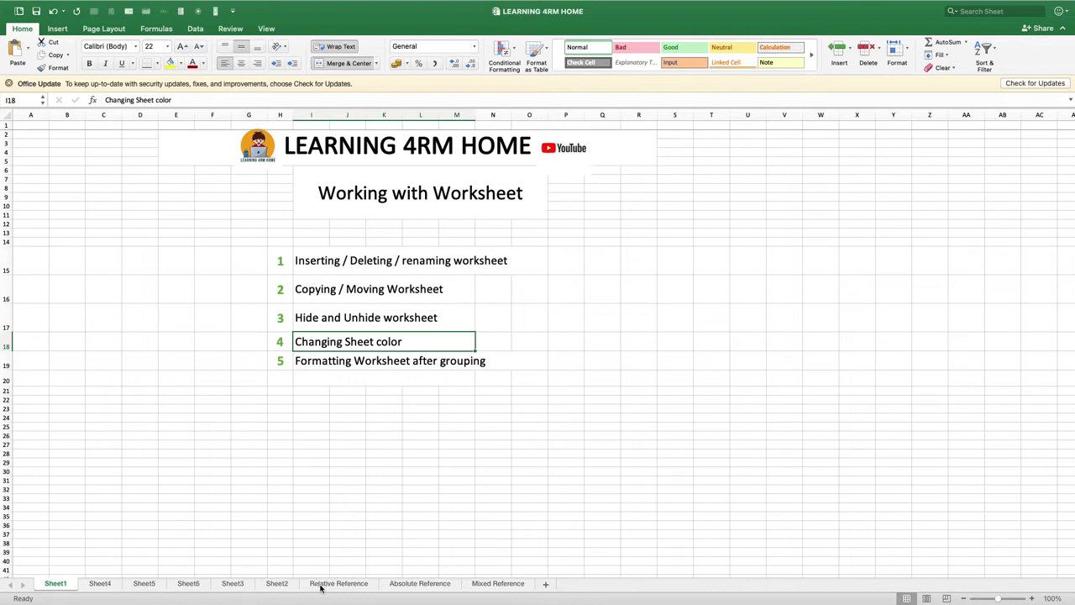
Step: Insert a new worksheet immediately before Sheet2 using that sheet's own options
{"action": "left_click", "coordinate": [276, 584]}
{"action": "right_click", "coordinate": [270, 585]}
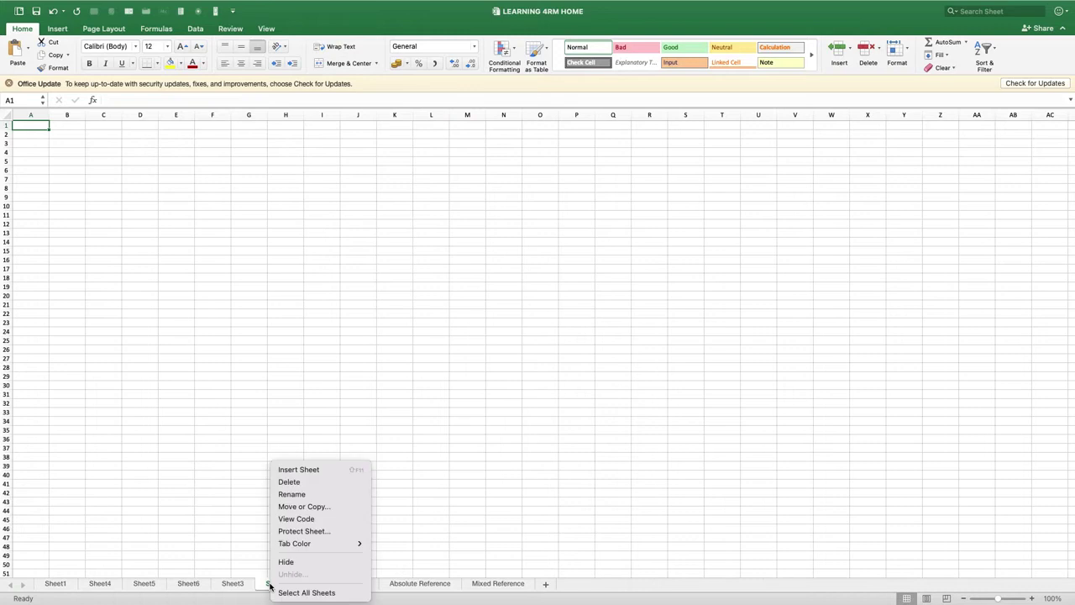
{"action": "left_click", "coordinate": [297, 471]}
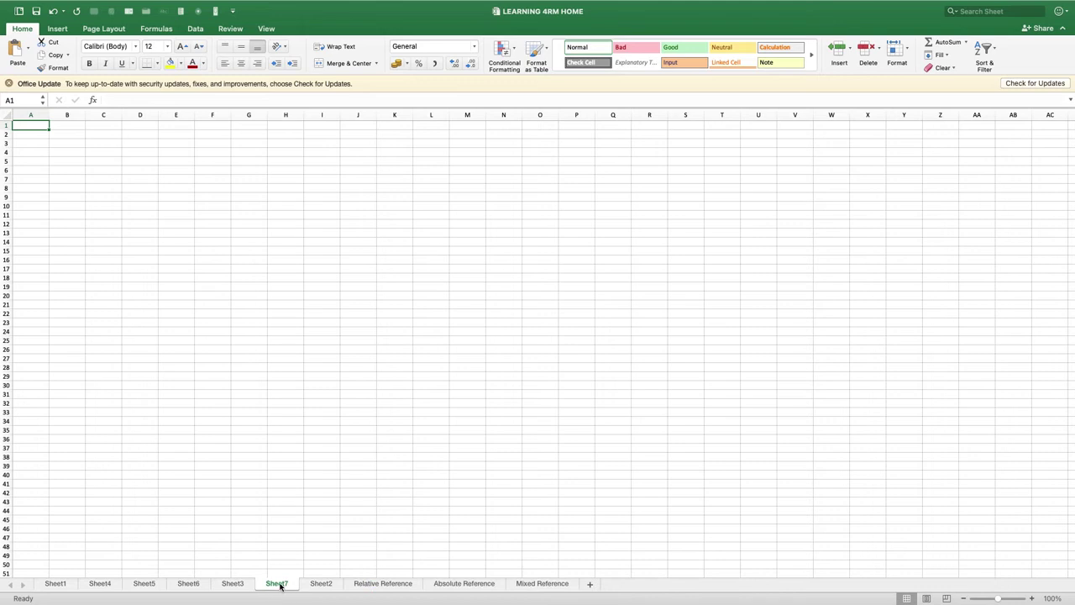
Step: Insert two new worksheets immediately before Sheet4, one after the other
{"action": "right_click", "coordinate": [100, 584]}
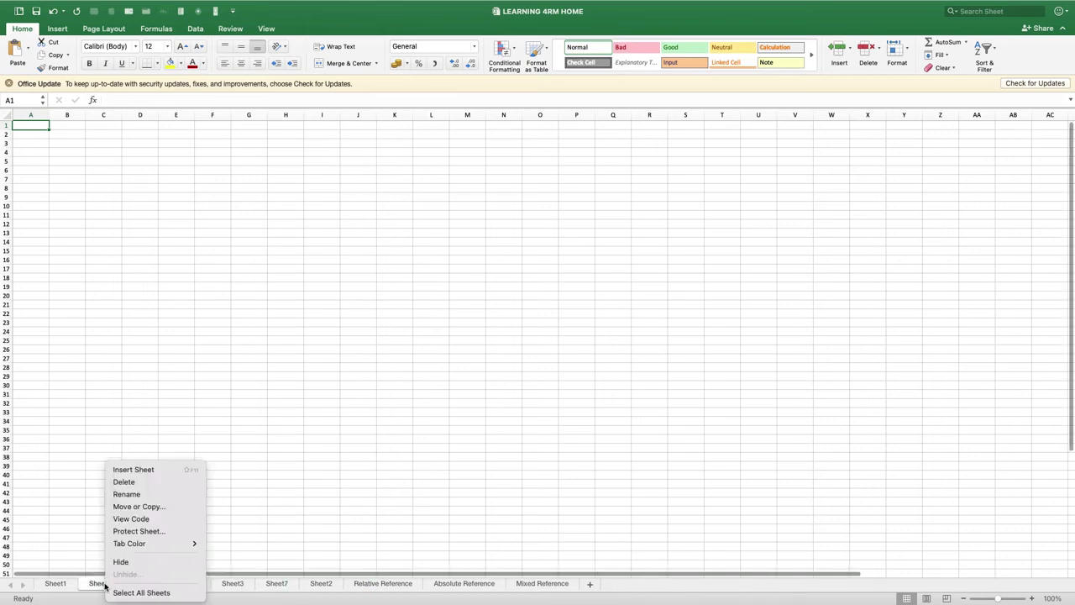
{"action": "left_click", "coordinate": [131, 470]}
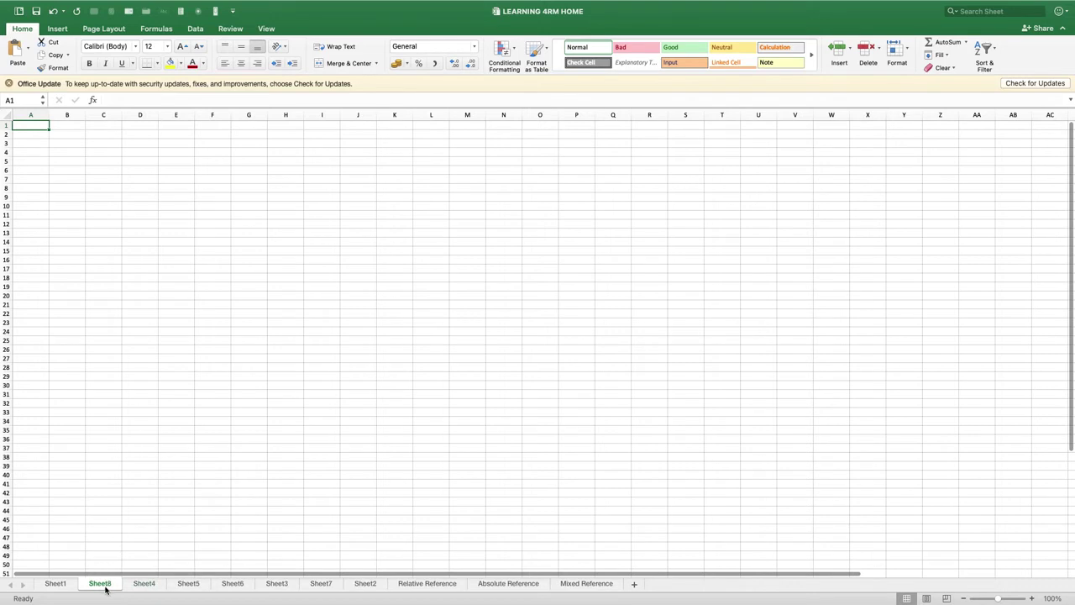
{"action": "right_click", "coordinate": [150, 586]}
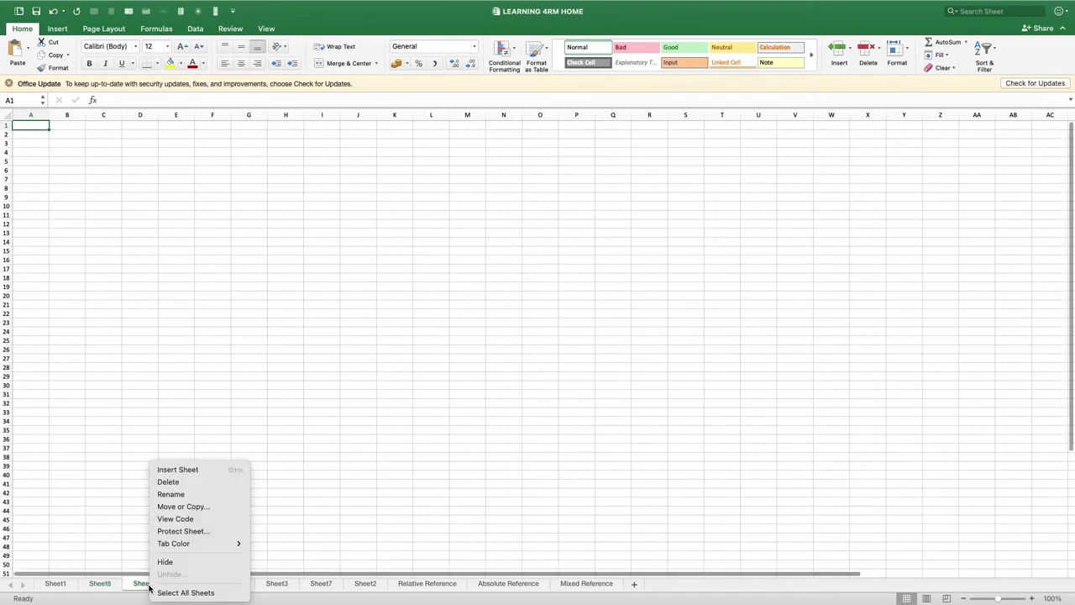
{"action": "left_click", "coordinate": [173, 470]}
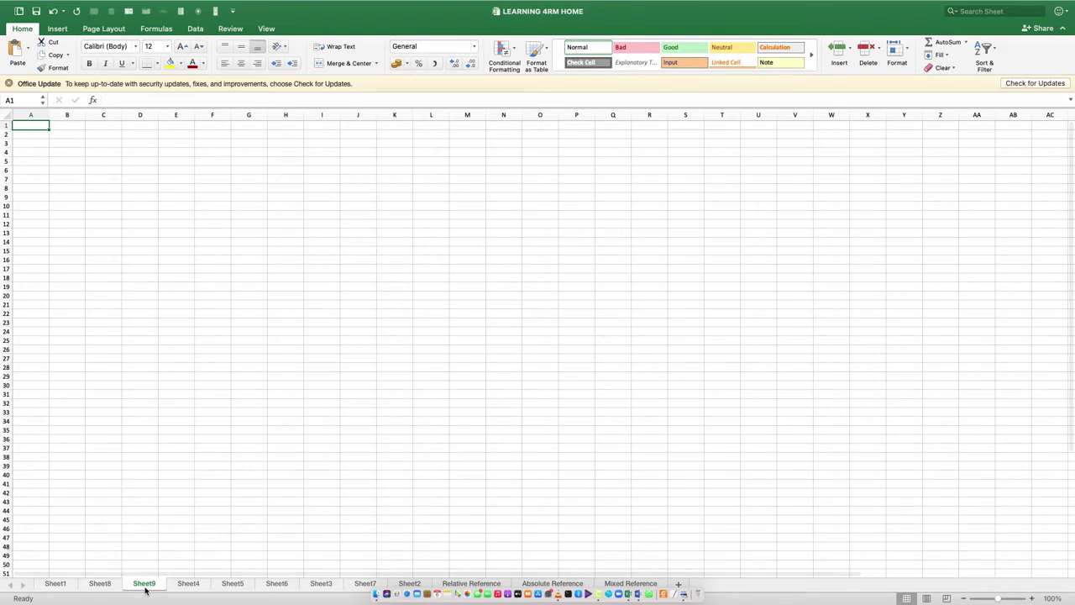
{"action": "mouse_move", "coordinate": [2, 14]}
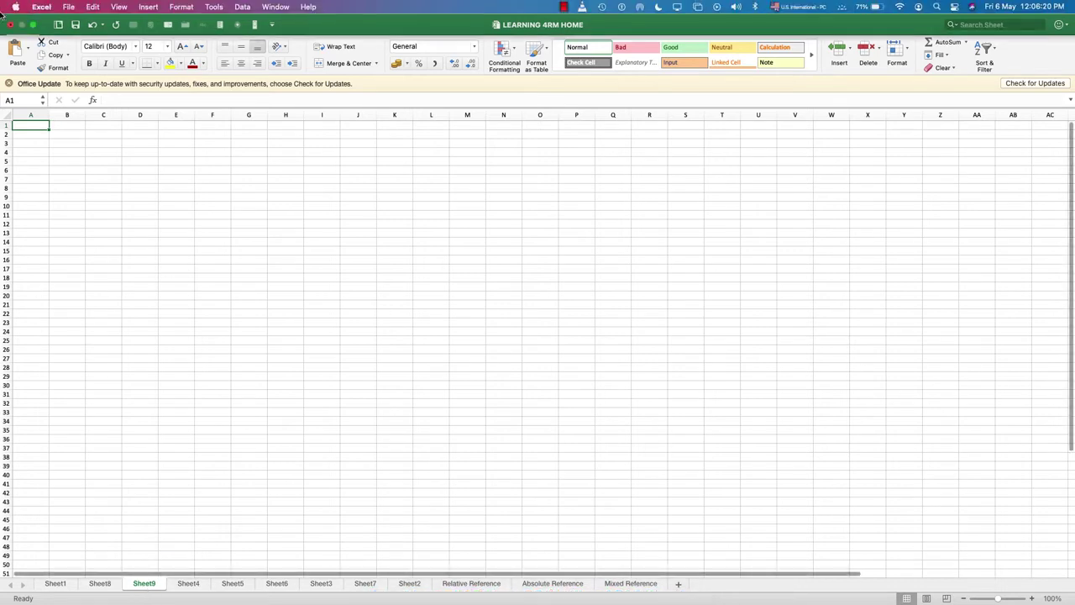
{"action": "left_click", "coordinate": [67, 9]}
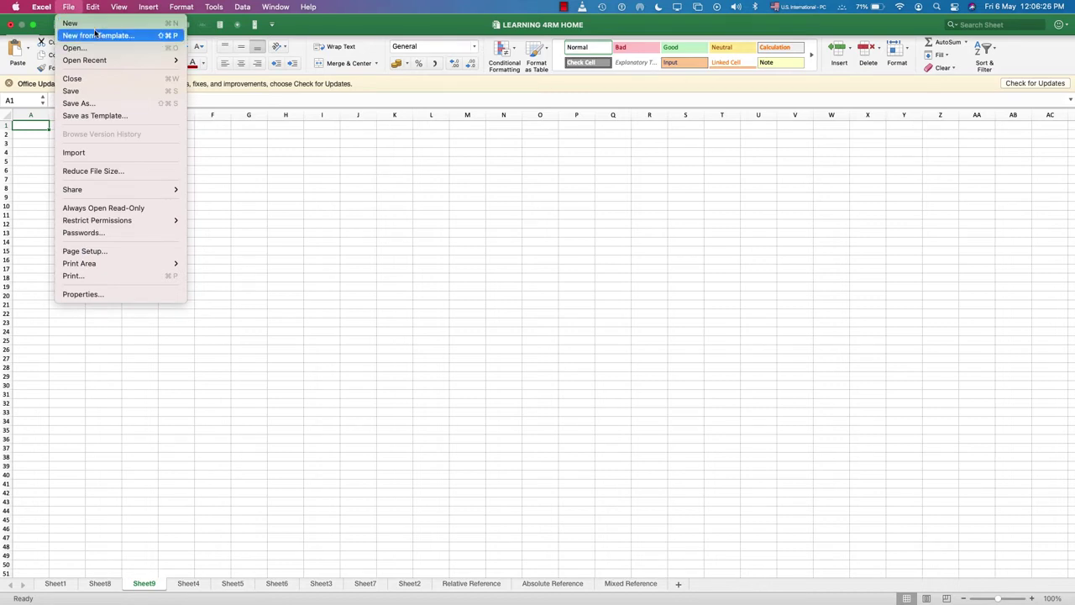
{"action": "left_click", "coordinate": [304, 257]}
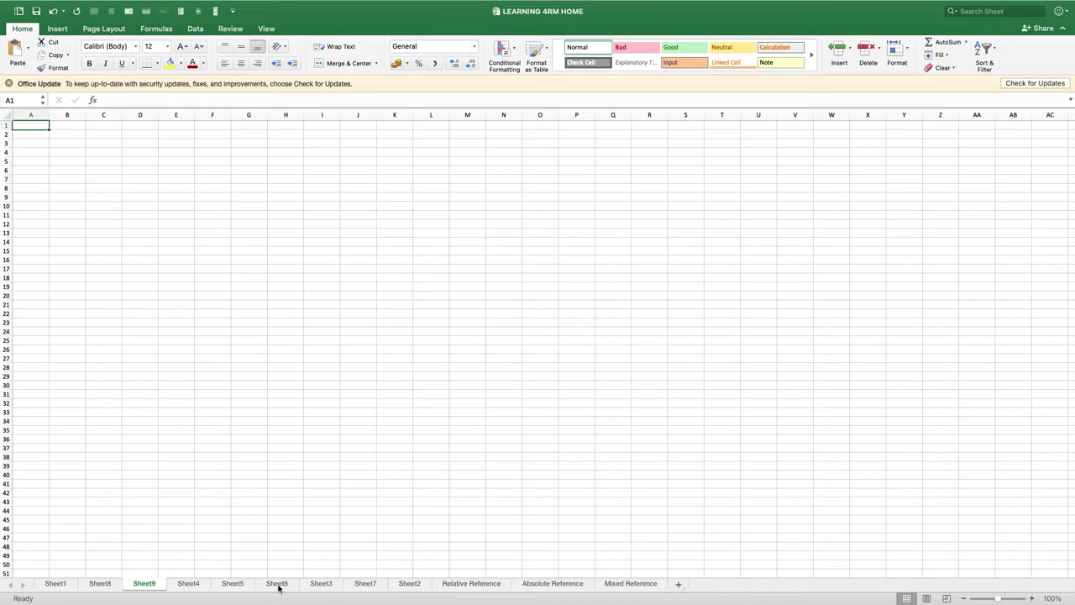
{"action": "right_click", "coordinate": [197, 586]}
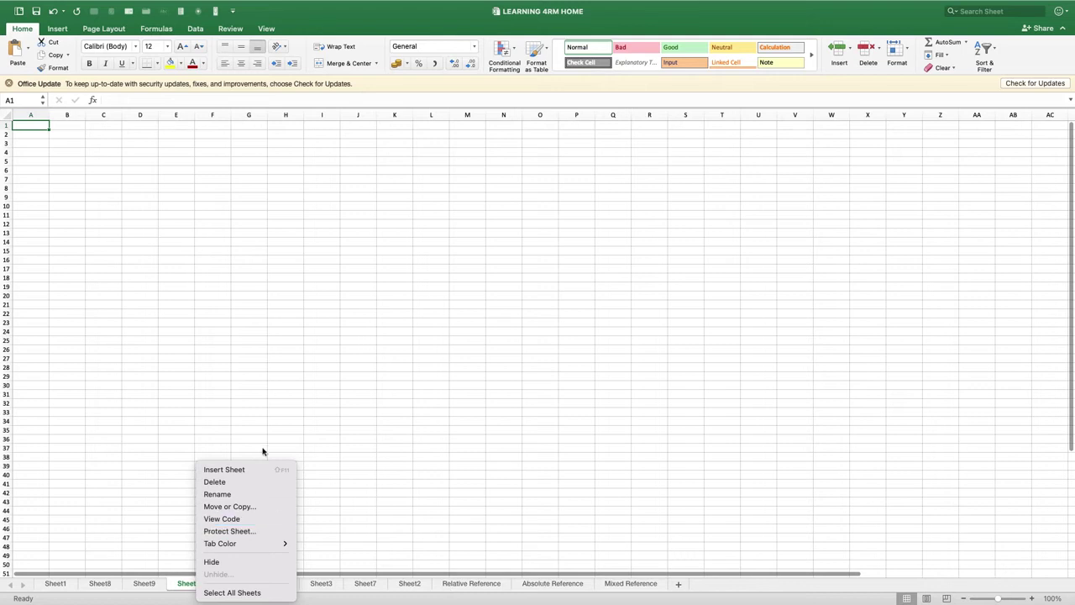
{"action": "left_click", "coordinate": [152, 587]}
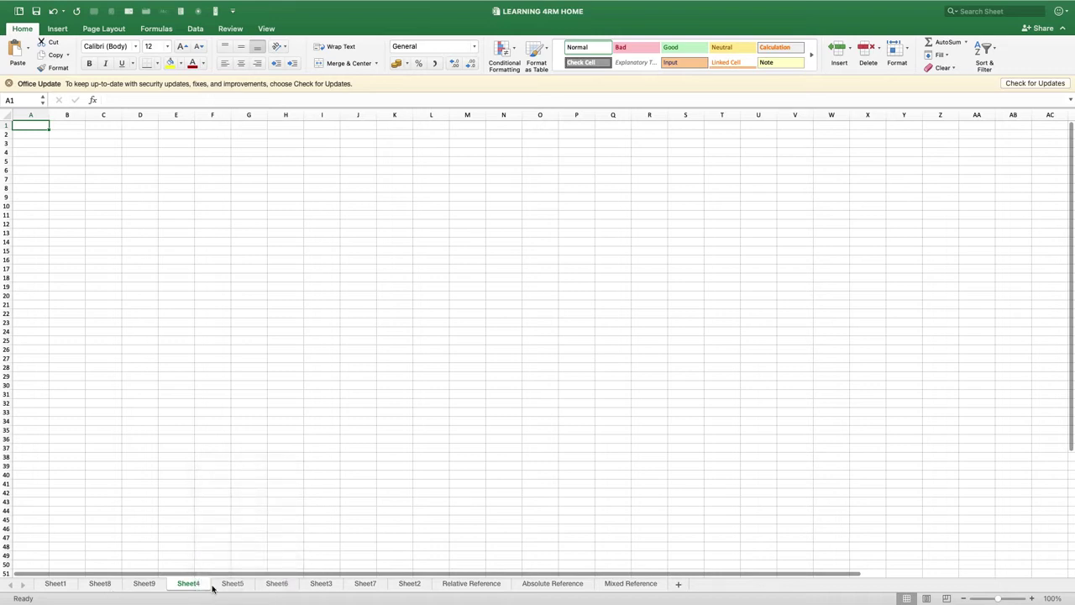
Step: Return to Sheet1's topic on inserting, deleting and renaming worksheets, and rename Sheet8 as text
{"action": "left_click", "coordinate": [55, 585]}
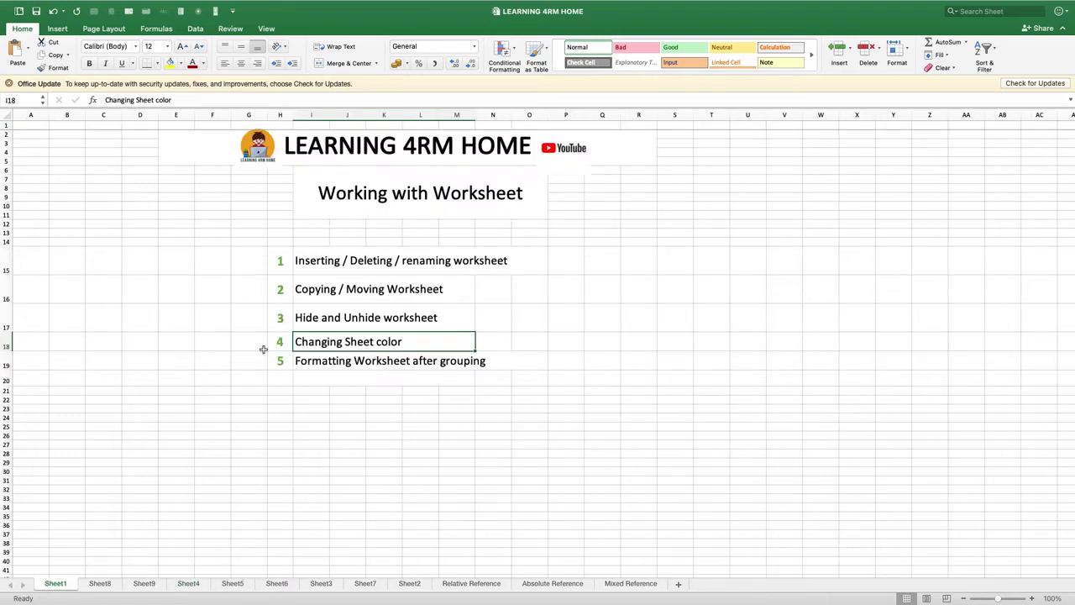
{"action": "left_click", "coordinate": [312, 260]}
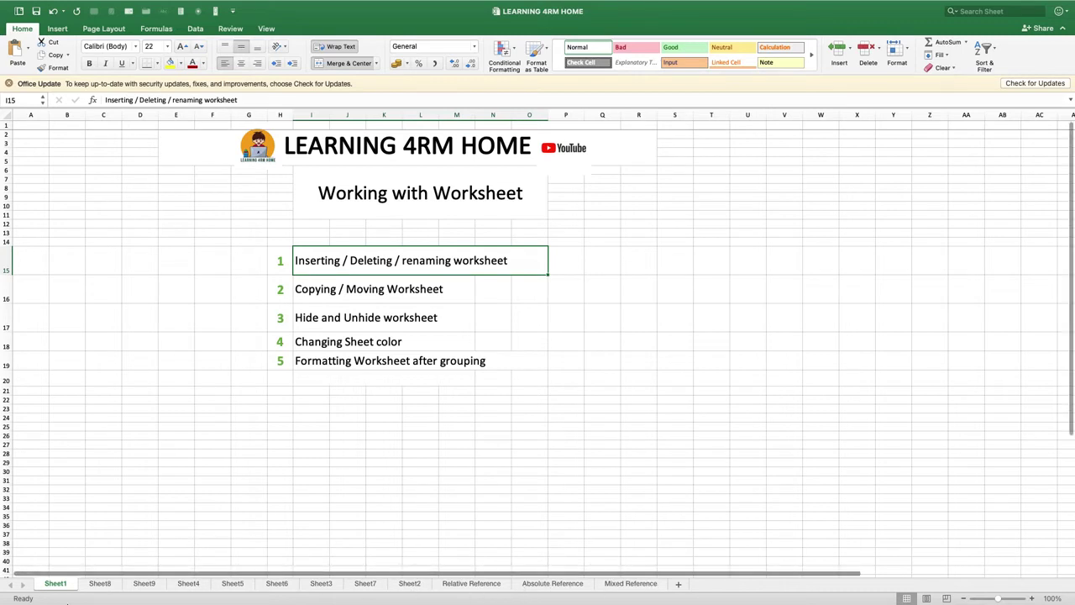
{"action": "right_click", "coordinate": [107, 585]}
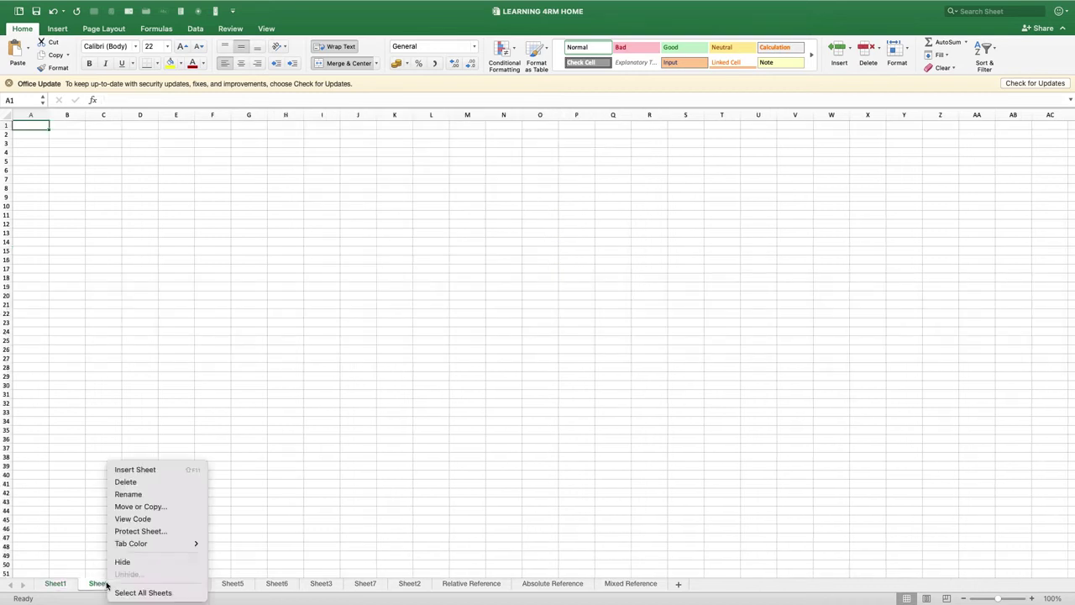
{"action": "left_click", "coordinate": [136, 496]}
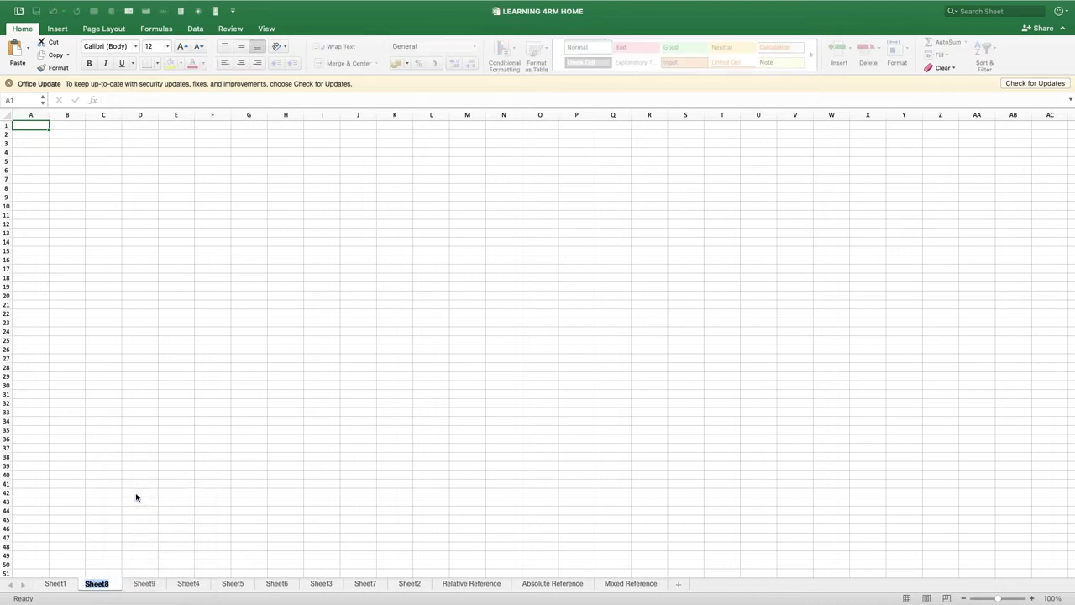
{"action": "type", "text": "text"}
{"action": "key", "text": "Return"}
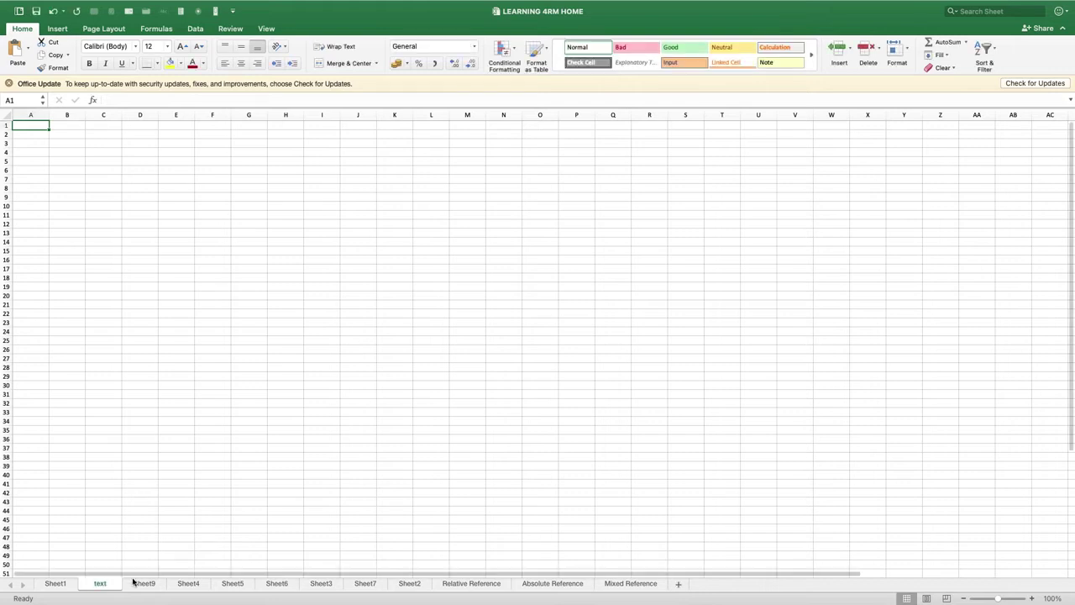
Step: Rename Sheet9 as done and return to Sheet1
{"action": "right_click", "coordinate": [144, 588]}
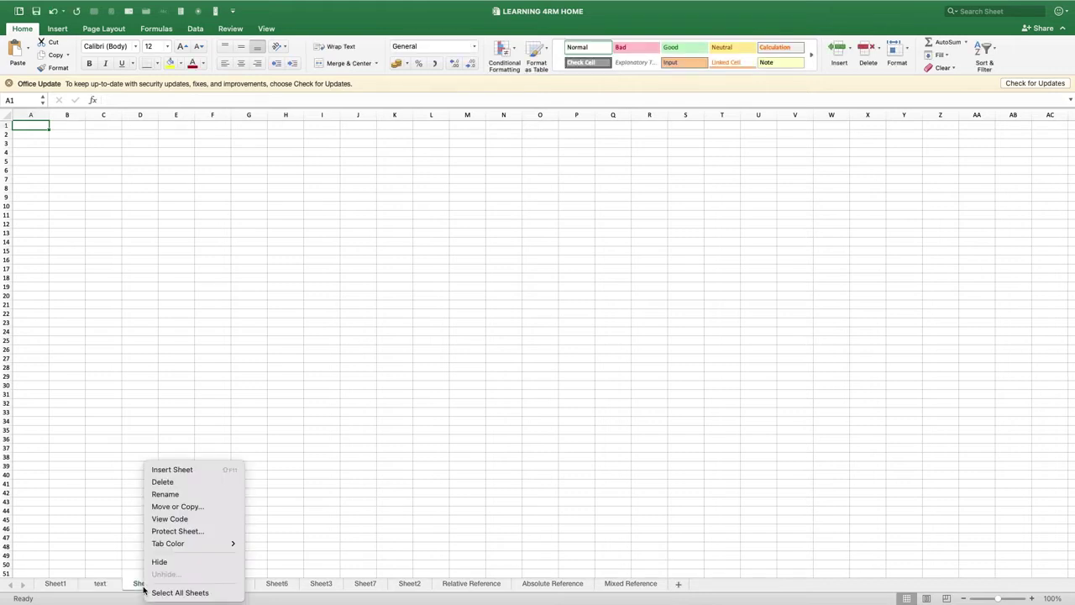
{"action": "left_click", "coordinate": [167, 493]}
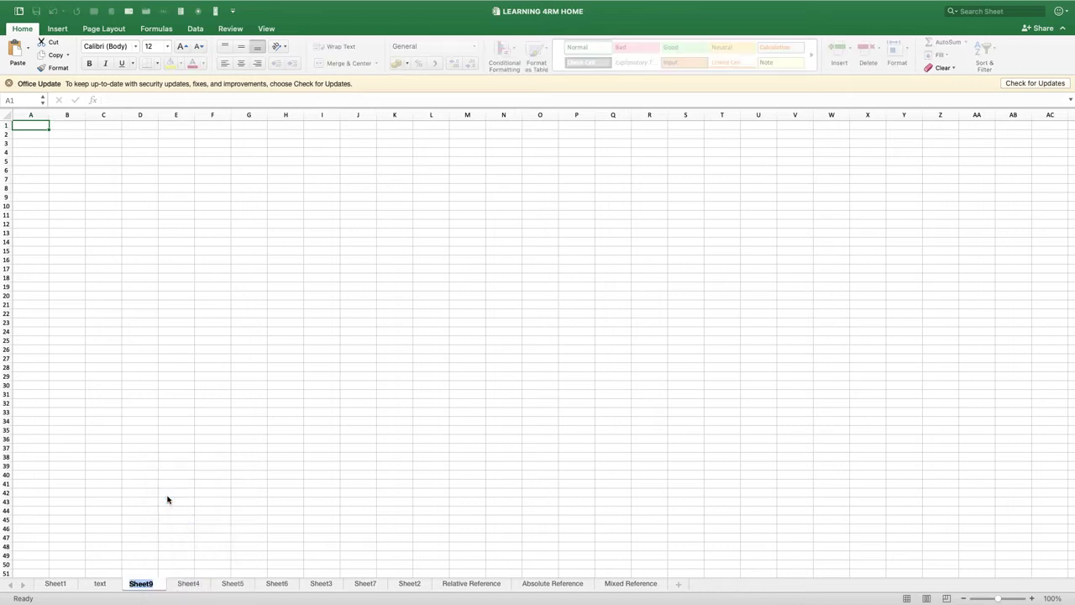
{"action": "type", "text": "done"}
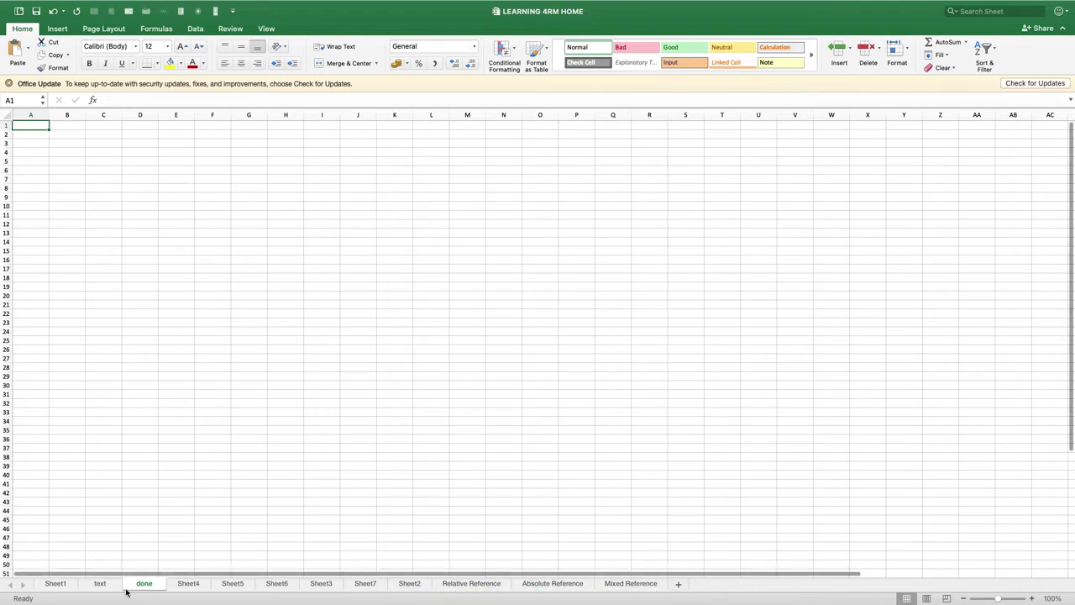
{"action": "left_click", "coordinate": [53, 585]}
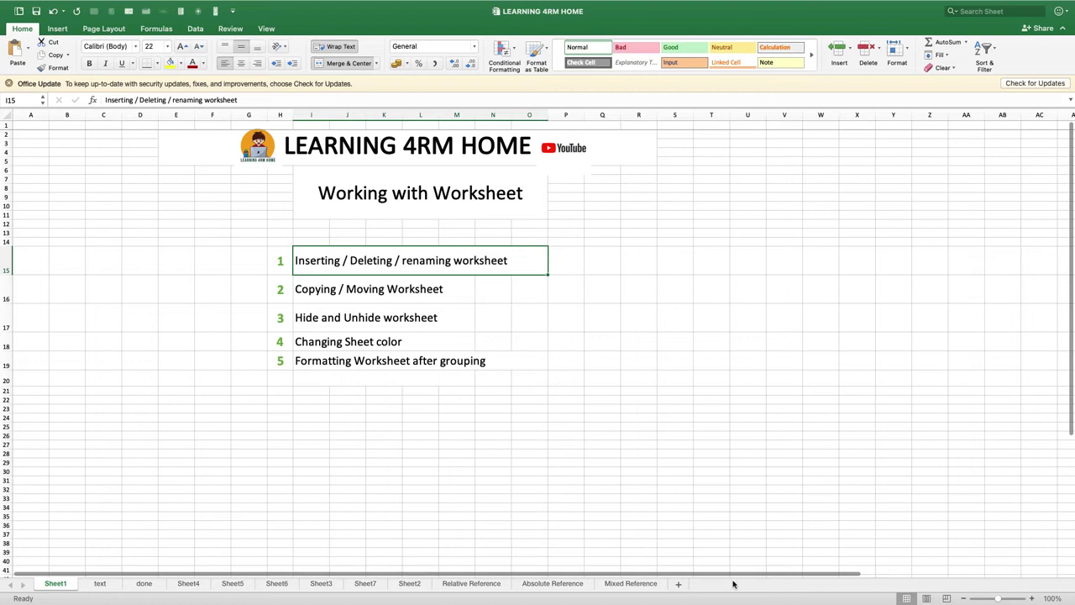
Step: Delete the blank worksheets Sheet2 and Sheet7, one after the other
{"action": "left_click", "coordinate": [412, 585]}
{"action": "right_click", "coordinate": [414, 588]}
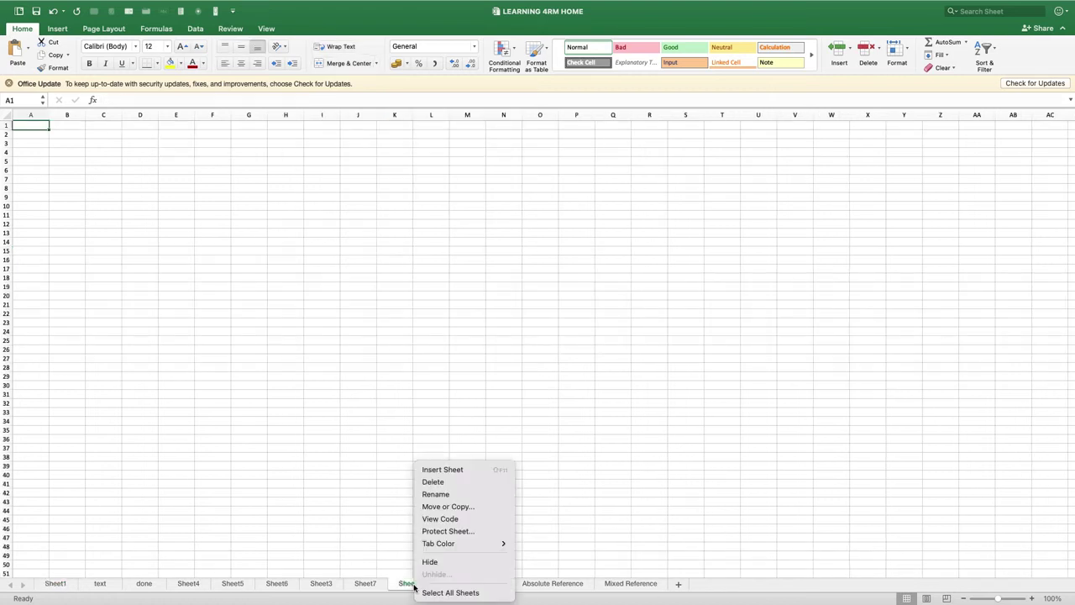
{"action": "left_click", "coordinate": [433, 484]}
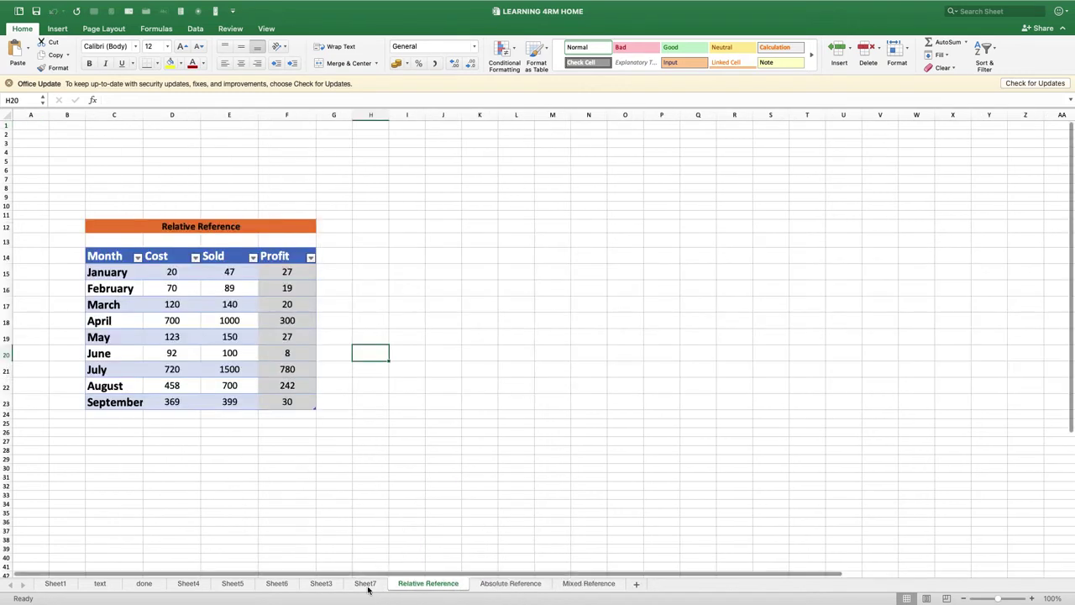
{"action": "left_click", "coordinate": [365, 586]}
{"action": "right_click", "coordinate": [365, 585]}
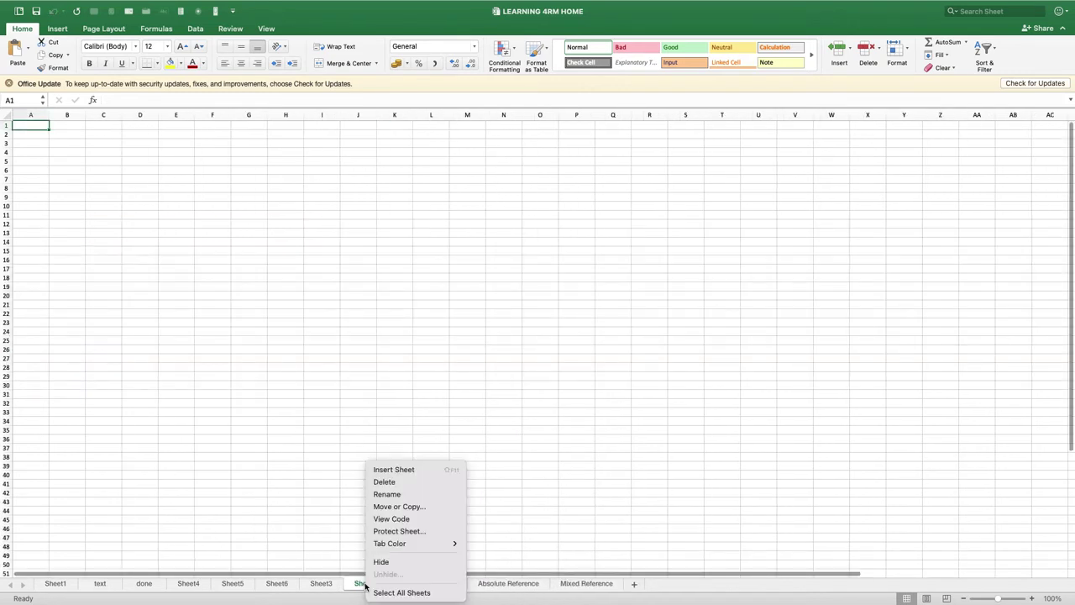
{"action": "left_click", "coordinate": [388, 484]}
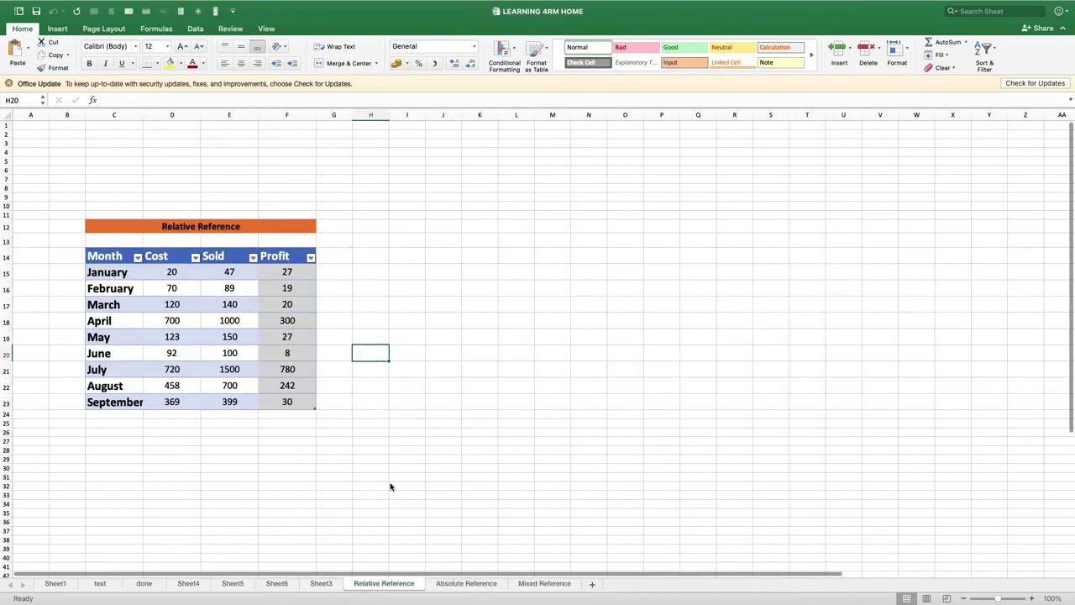
Step: Group Sheet3, Sheet6 and Sheet5 and delete all three worksheets together
{"action": "left_click", "coordinate": [324, 584]}
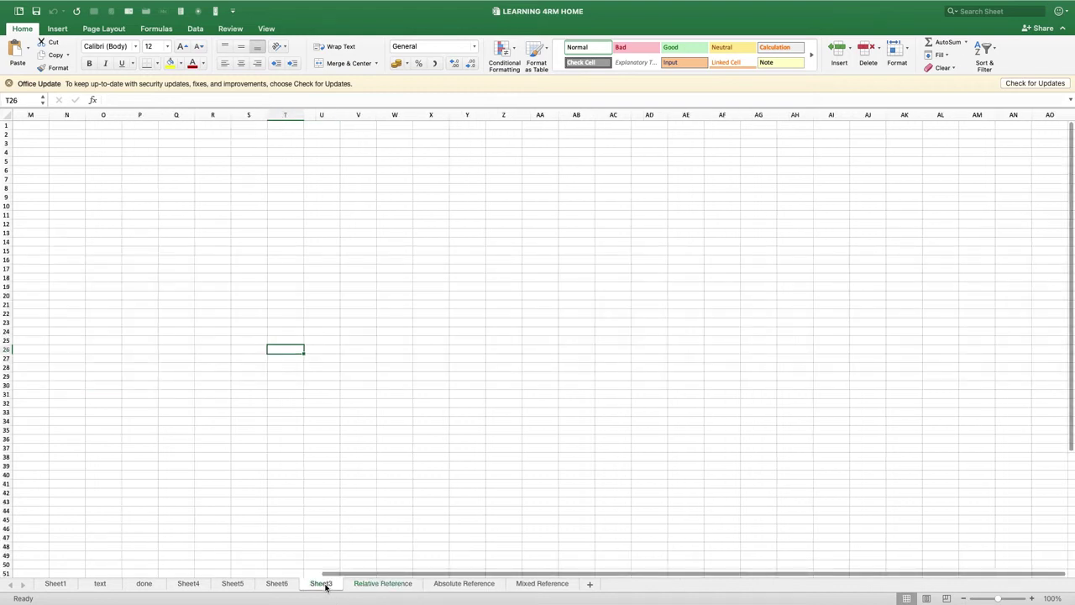
{"action": "left_click", "coordinate": [277, 583], "text": "shift"}
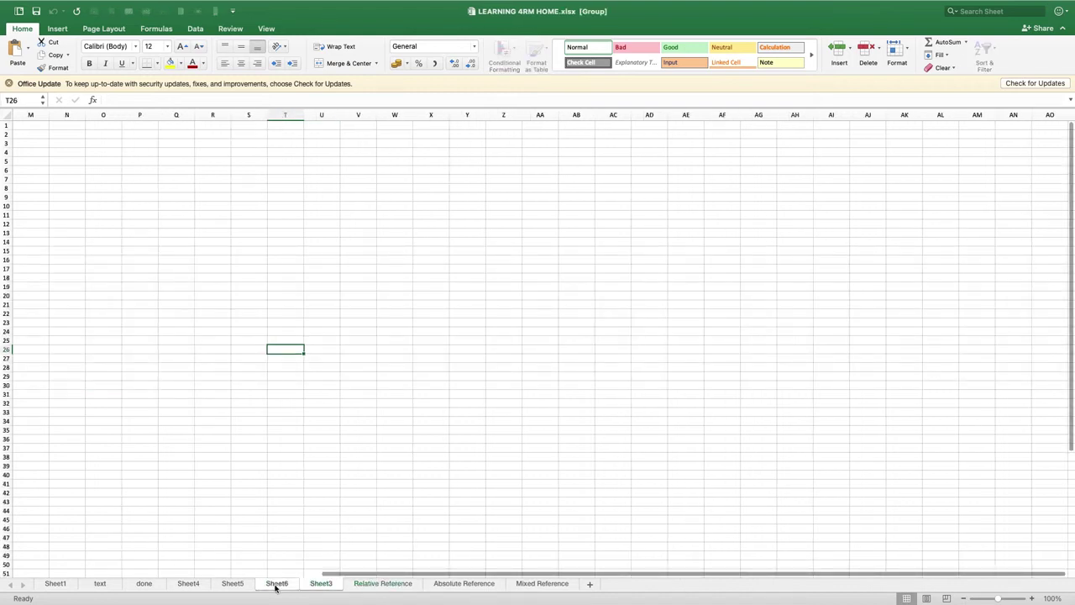
{"action": "left_click", "coordinate": [234, 583], "text": "shift"}
{"action": "right_click", "coordinate": [235, 584]}
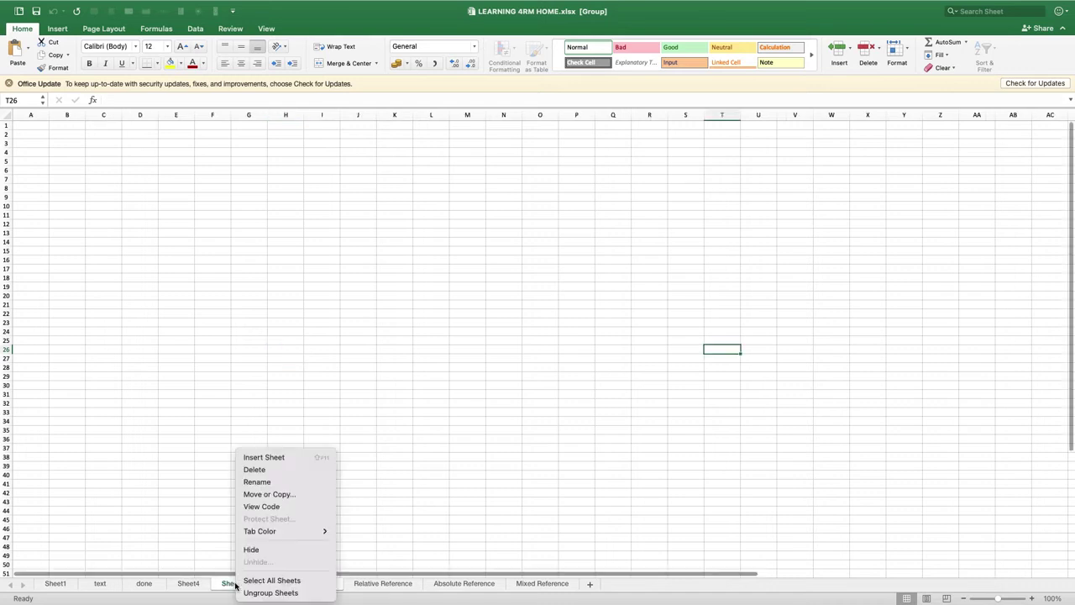
{"action": "left_click", "coordinate": [262, 472]}
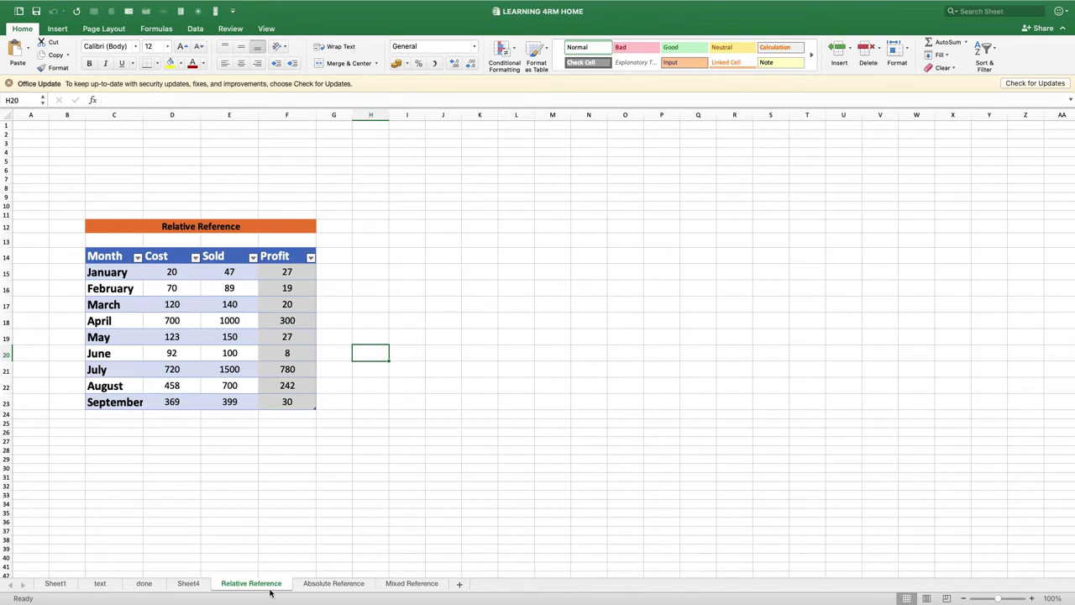
Step: Look at Sheet4 and its sheet options
{"action": "left_click", "coordinate": [186, 585]}
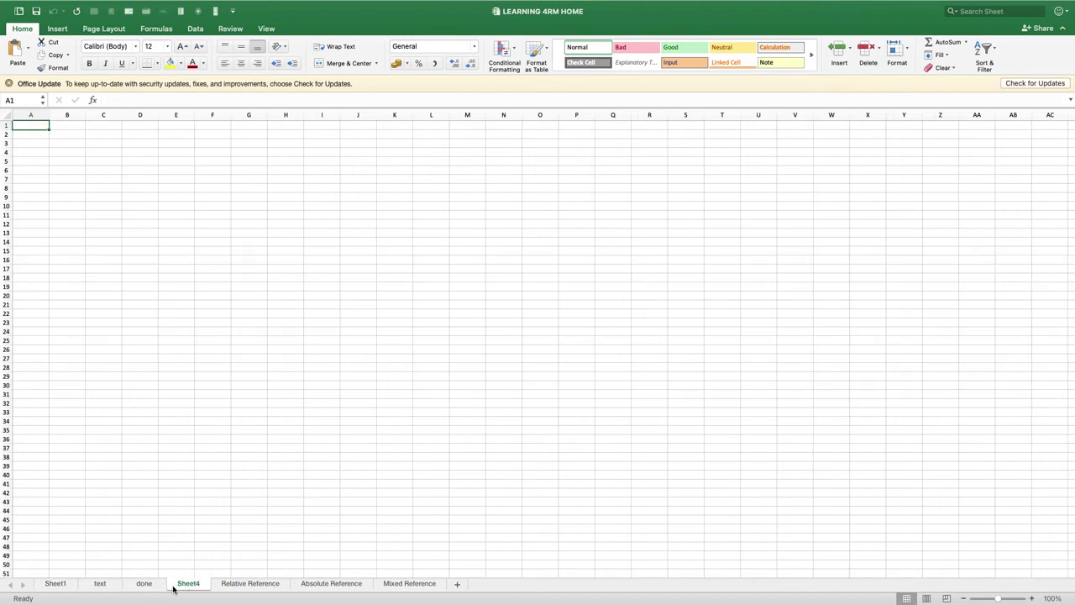
{"action": "right_click", "coordinate": [178, 587]}
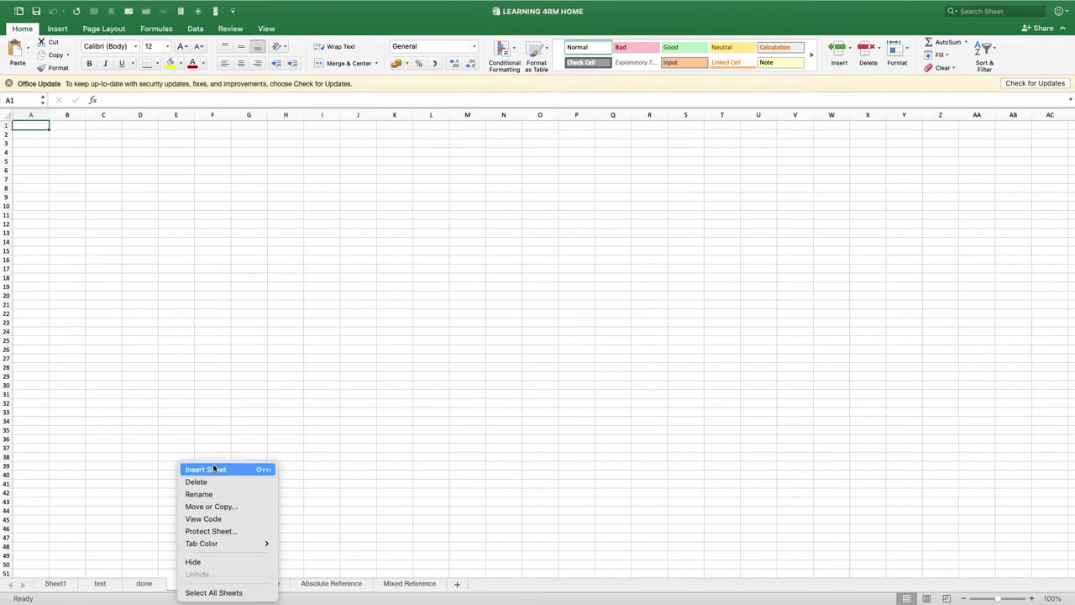
{"action": "left_click", "coordinate": [155, 587]}
Step: Try to delete the text sheet and Sheet1 together as a group, cancel the deletion, and view Sheet1
{"action": "left_click", "coordinate": [101, 583]}
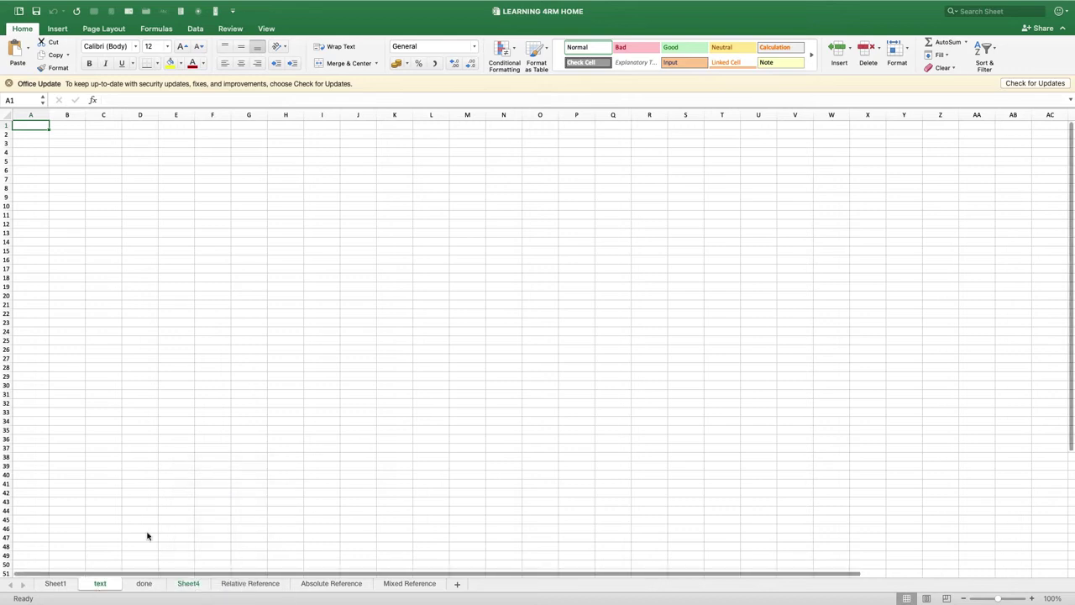
{"action": "left_click", "coordinate": [57, 583], "text": "shift"}
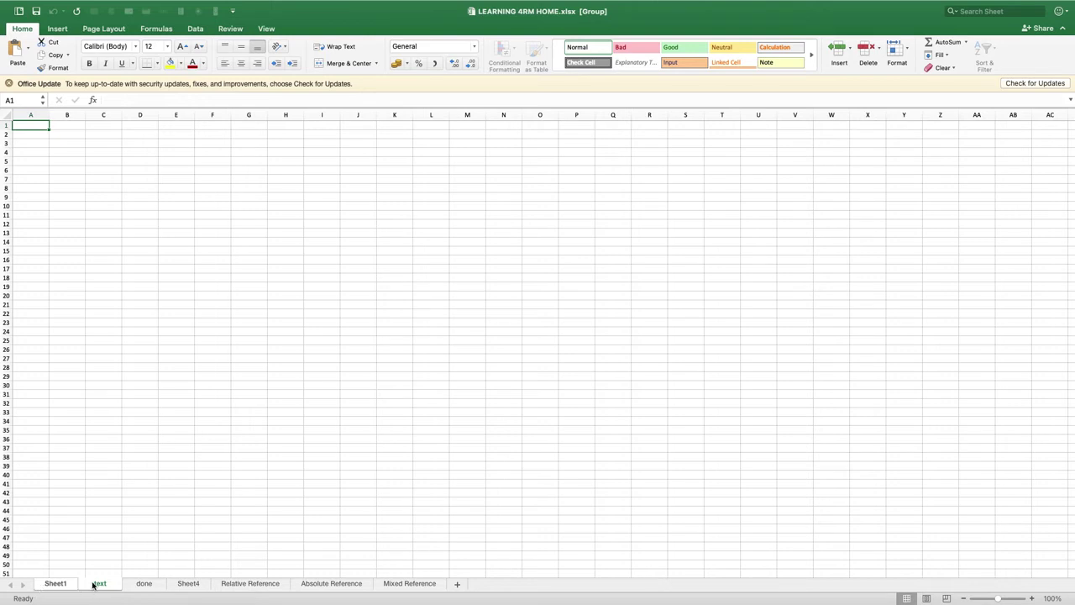
{"action": "right_click", "coordinate": [94, 586]}
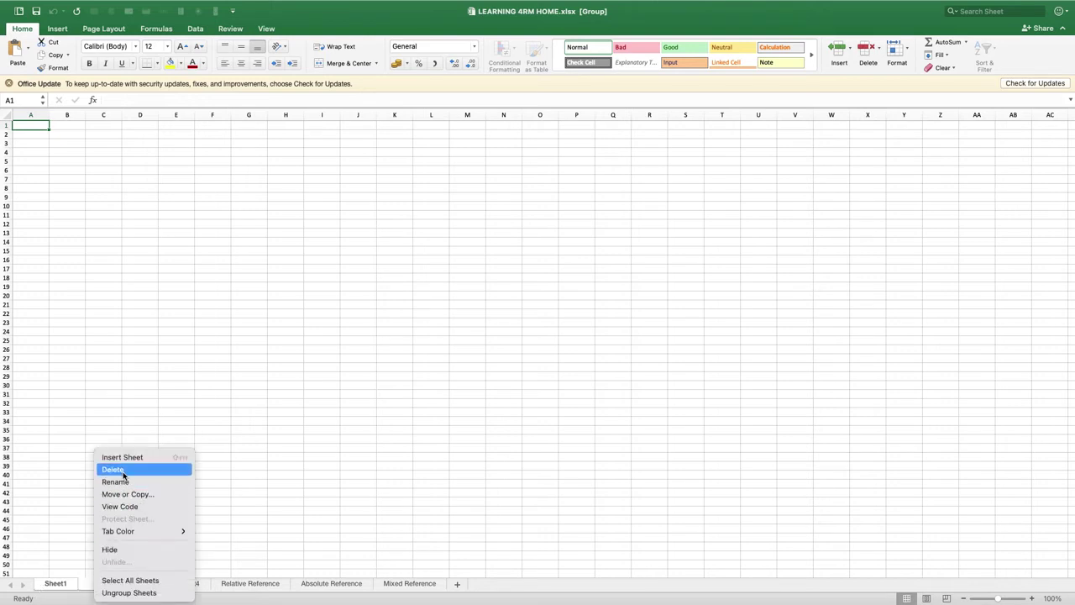
{"action": "key", "text": "Escape"}
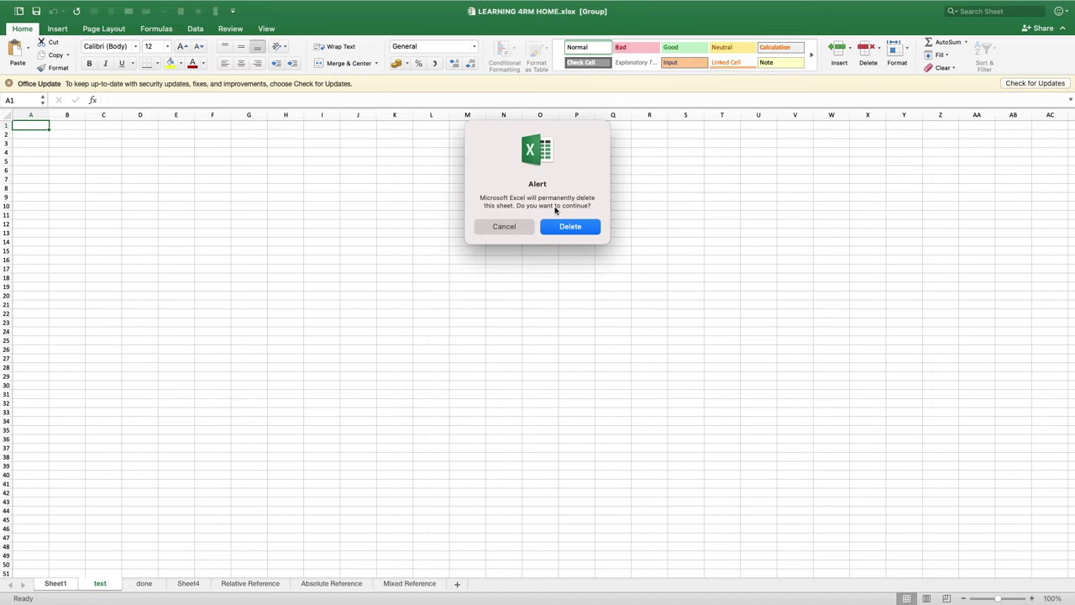
{"action": "left_click", "coordinate": [506, 228]}
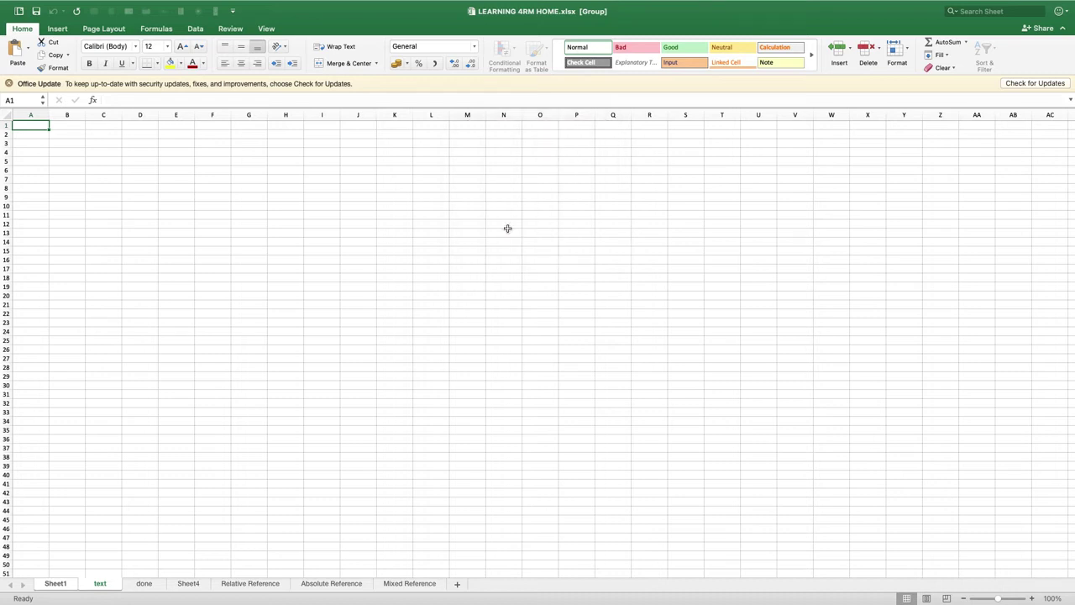
{"action": "left_click", "coordinate": [56, 583]}
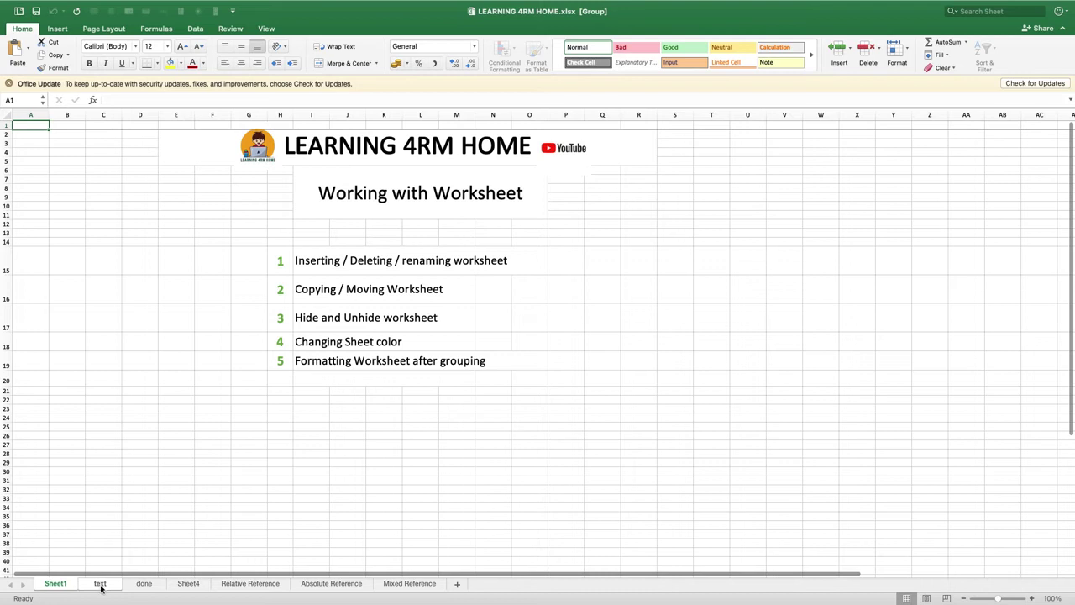
Step: Create a copy of the Relative Reference sheet within LEARNING 4RM HOME.xlsx, placed immediately before the original Relative Reference sheet
{"action": "left_click", "coordinate": [244, 582]}
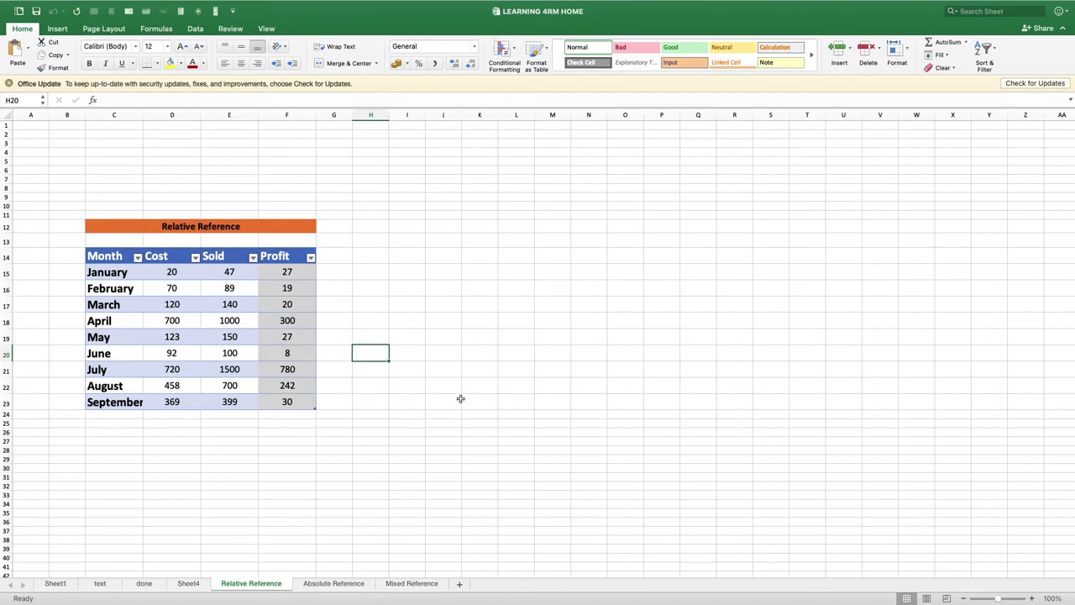
{"action": "mouse_move", "coordinate": [517, 4]}
{"action": "right_click", "coordinate": [254, 587]}
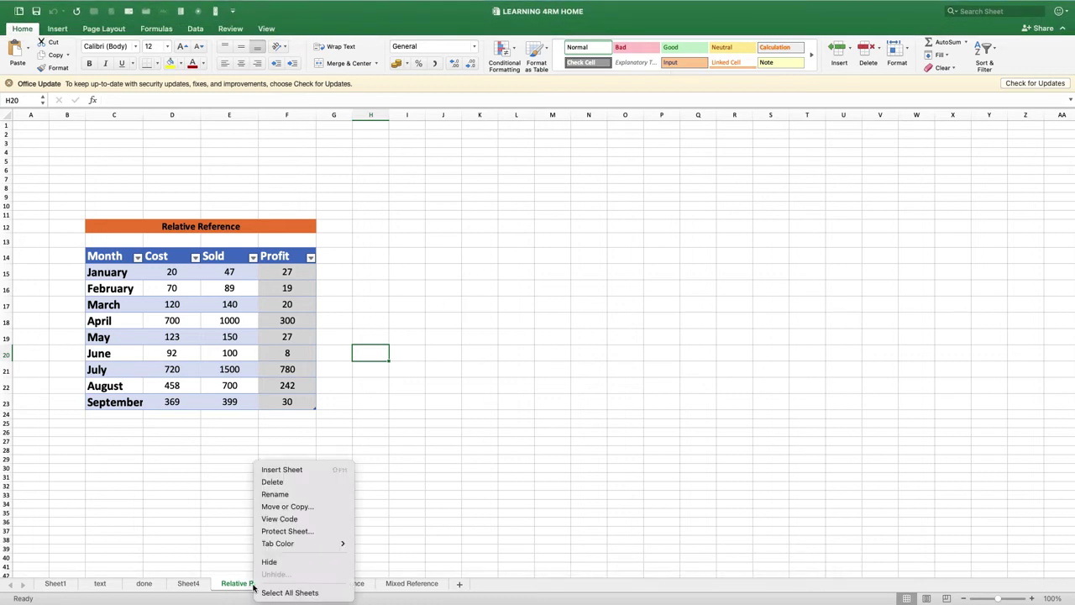
{"action": "left_click", "coordinate": [290, 507]}
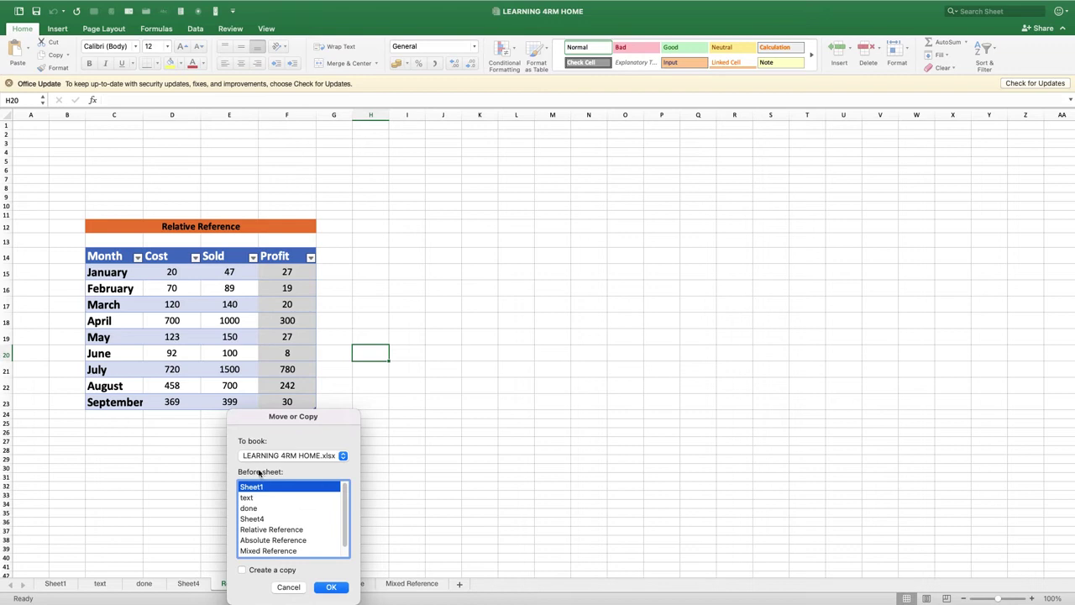
{"action": "left_click_drag", "start_coordinate": [280, 416], "coordinate": [505, 309]}
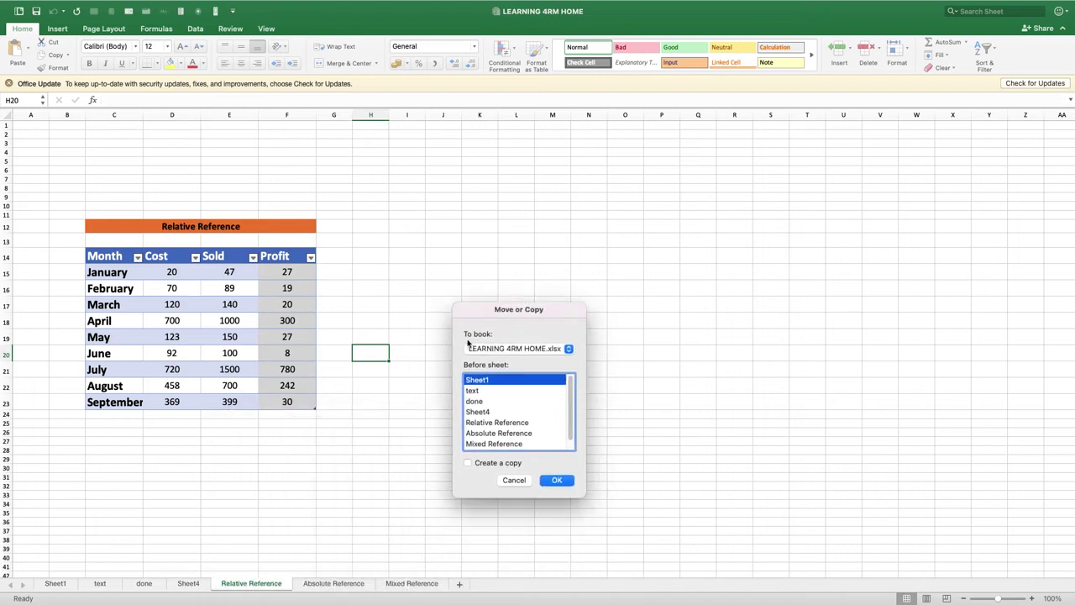
{"action": "left_click", "coordinate": [528, 351]}
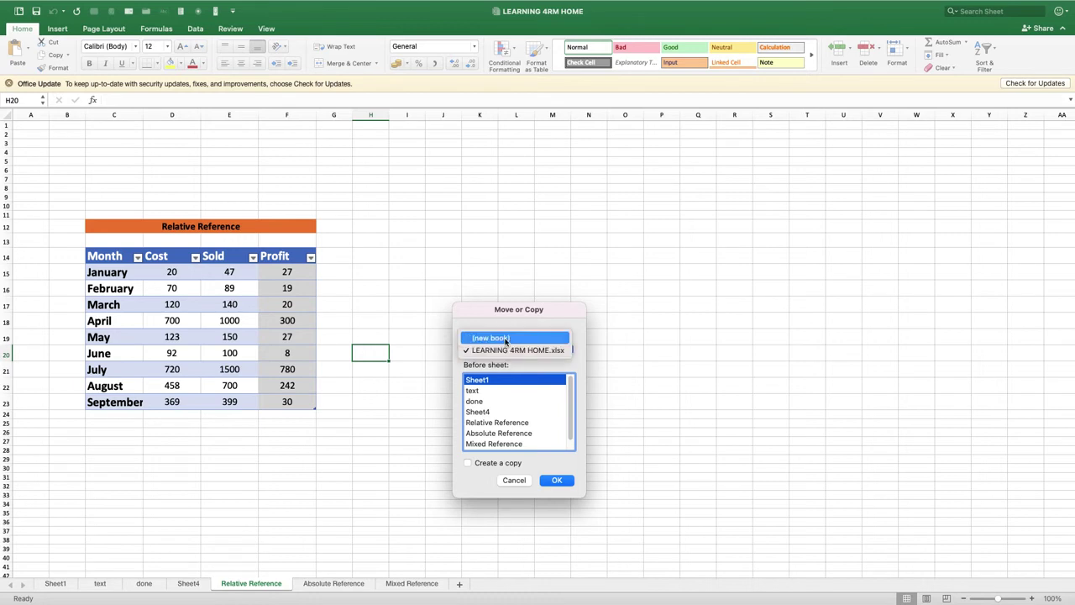
{"action": "left_click", "coordinate": [501, 351]}
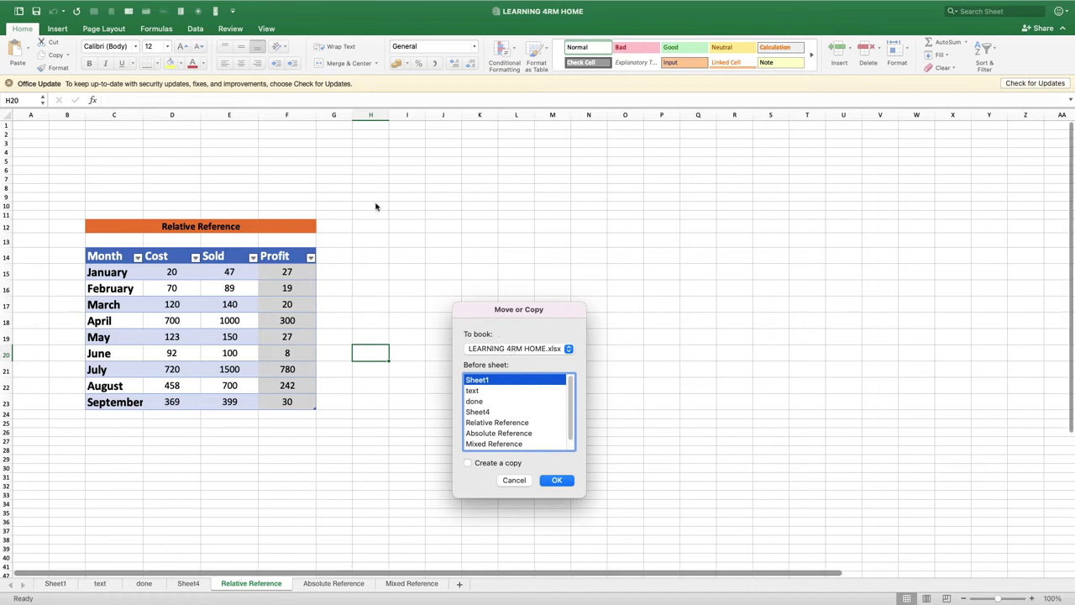
{"action": "left_click", "coordinate": [492, 351]}
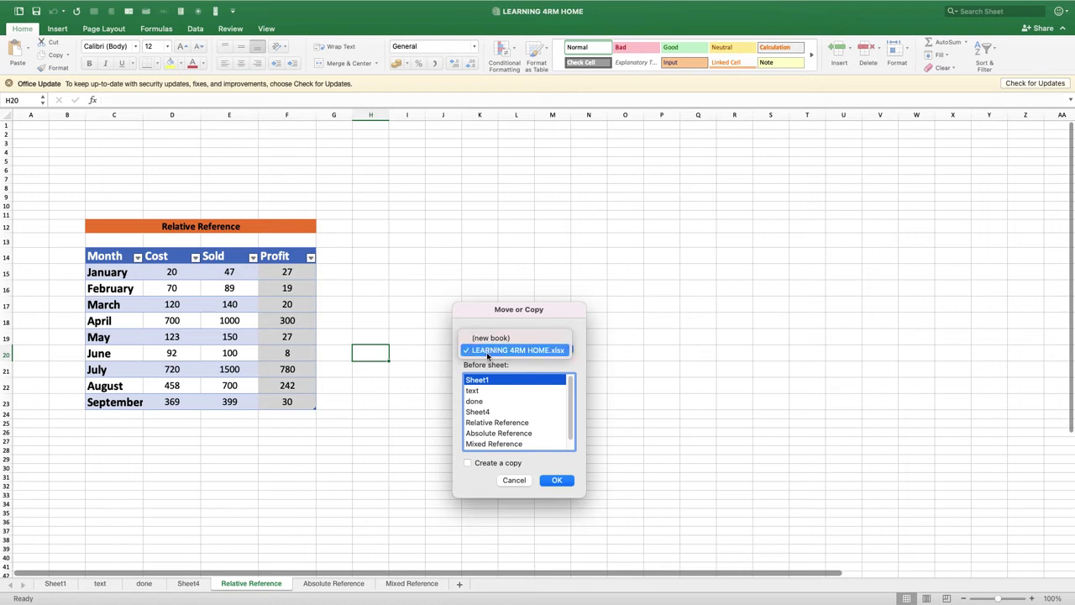
{"action": "left_click", "coordinate": [488, 354]}
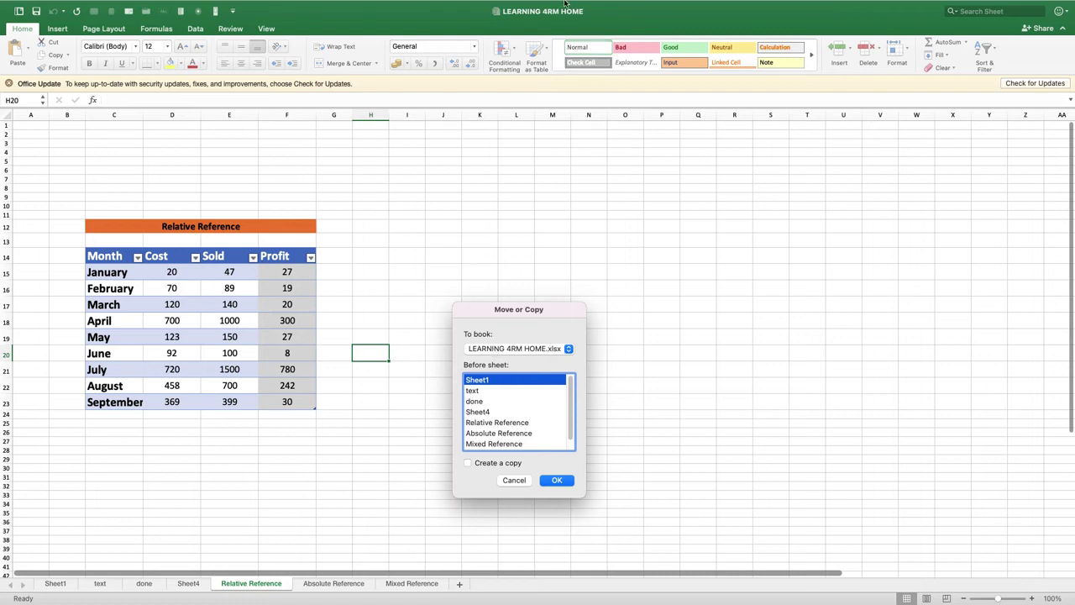
{"action": "mouse_move", "coordinate": [507, 34]}
{"action": "left_click", "coordinate": [516, 425]}
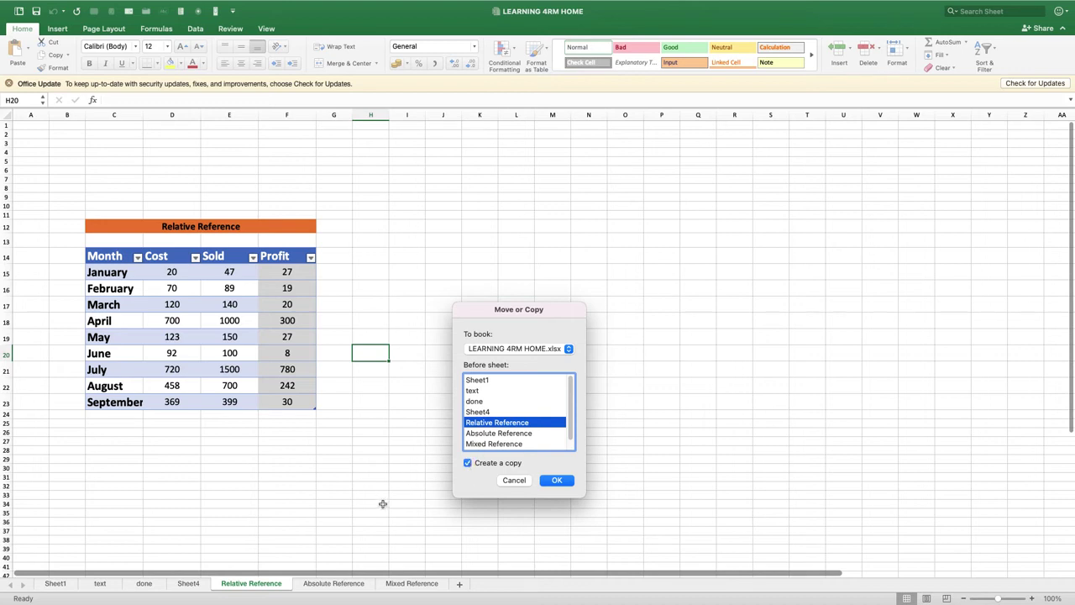
{"action": "left_click", "coordinate": [557, 480]}
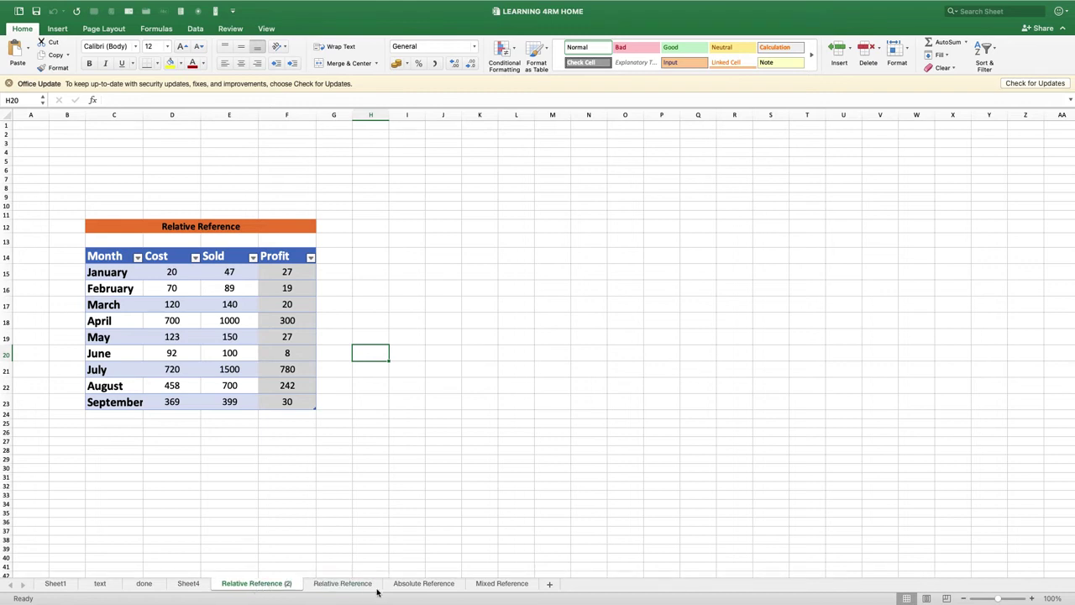
Step: Delete the Relative Reference (2) worksheet and confirm its permanent removal
{"action": "left_click", "coordinate": [344, 586]}
{"action": "left_click", "coordinate": [282, 585]}
{"action": "right_click", "coordinate": [278, 585]}
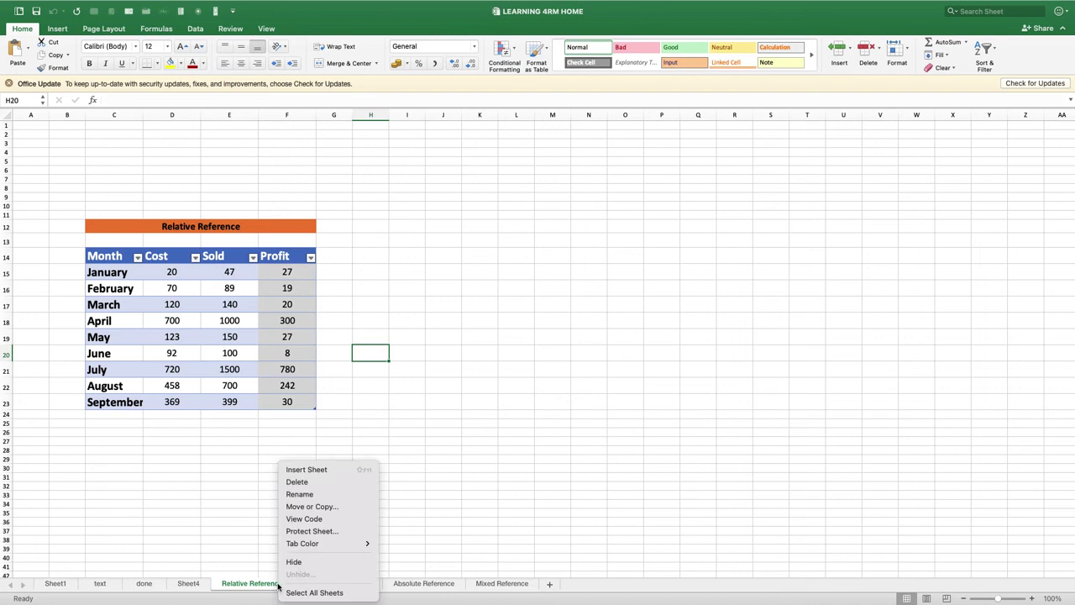
{"action": "left_click", "coordinate": [297, 482]}
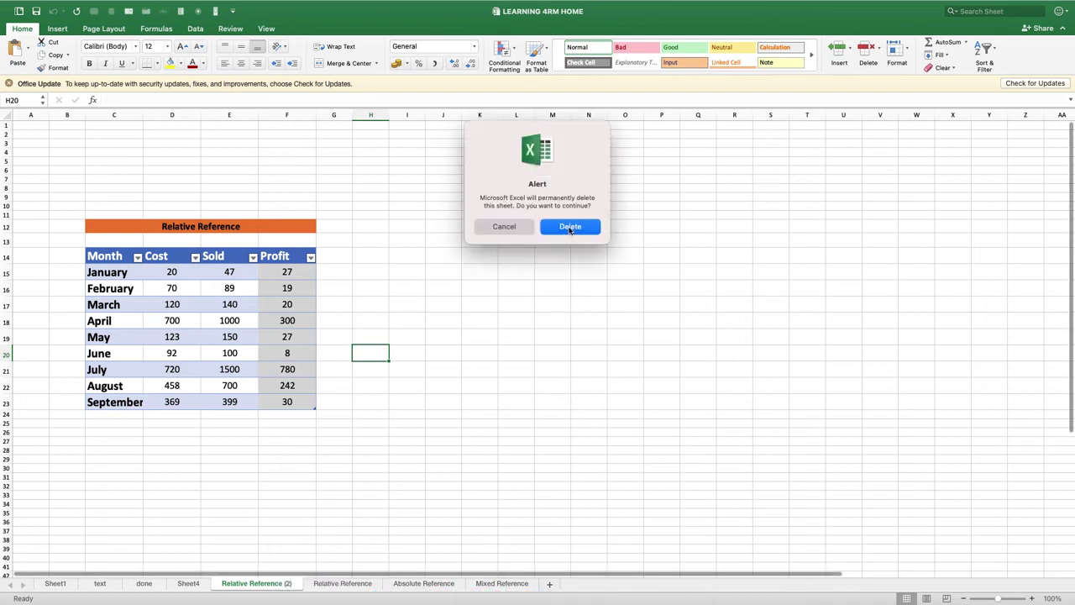
{"action": "left_click", "coordinate": [569, 226]}
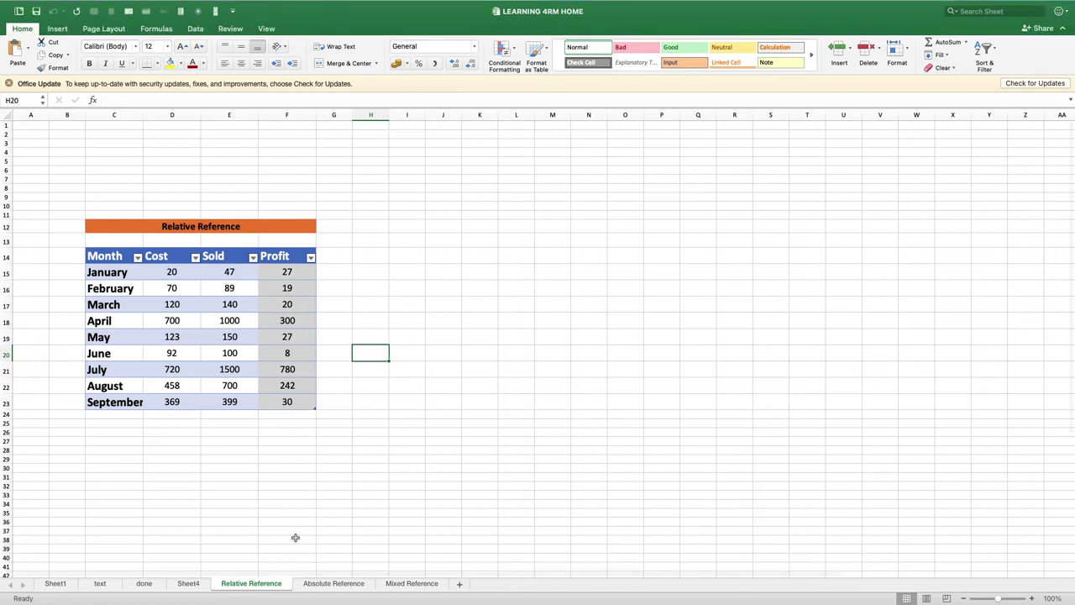
Step: Copy the Relative Reference worksheet into a new workbook
{"action": "right_click", "coordinate": [255, 586]}
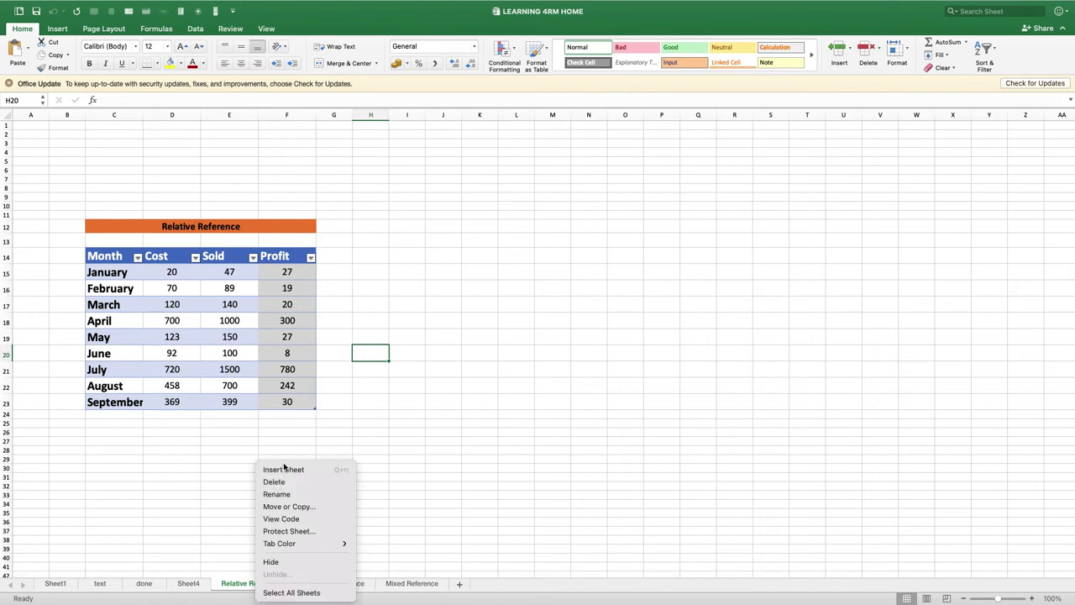
{"action": "left_click", "coordinate": [288, 508]}
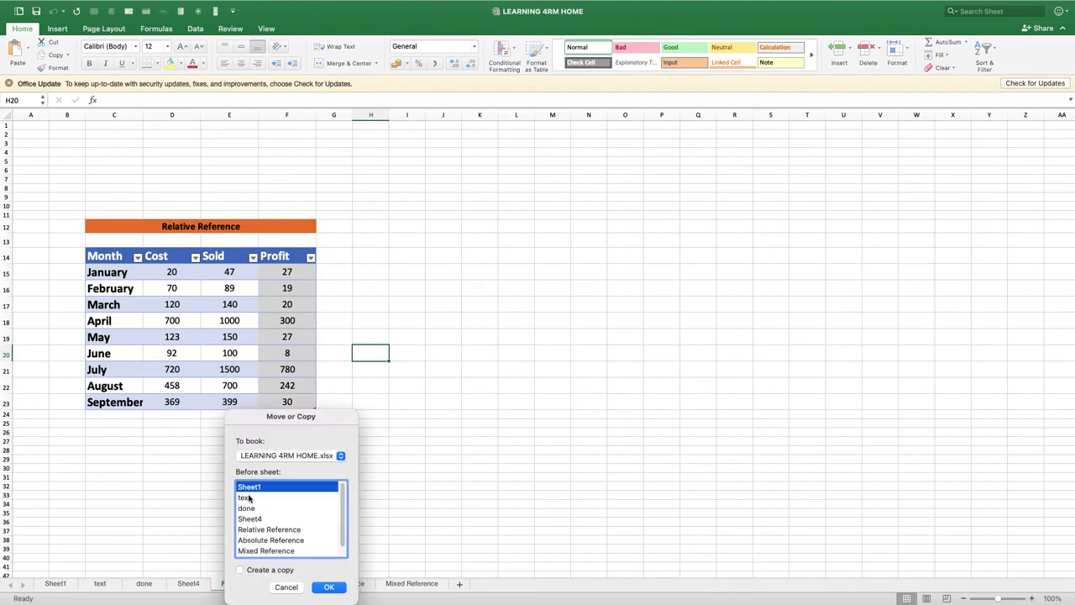
{"action": "left_click", "coordinate": [259, 529]}
{"action": "left_click", "coordinate": [245, 456]}
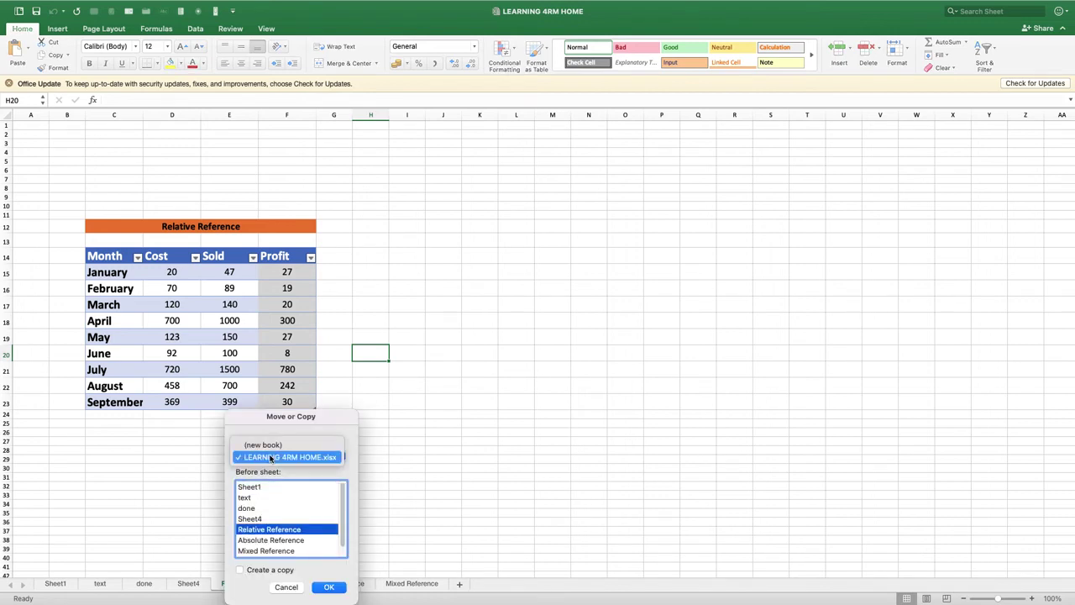
{"action": "left_click", "coordinate": [252, 444]}
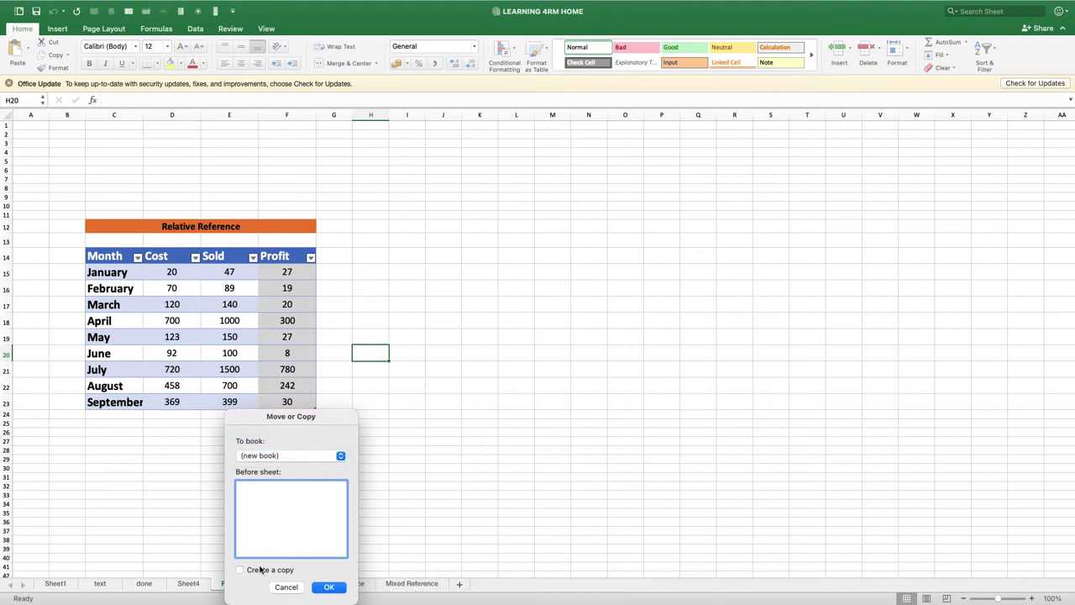
{"action": "left_click", "coordinate": [330, 587]}
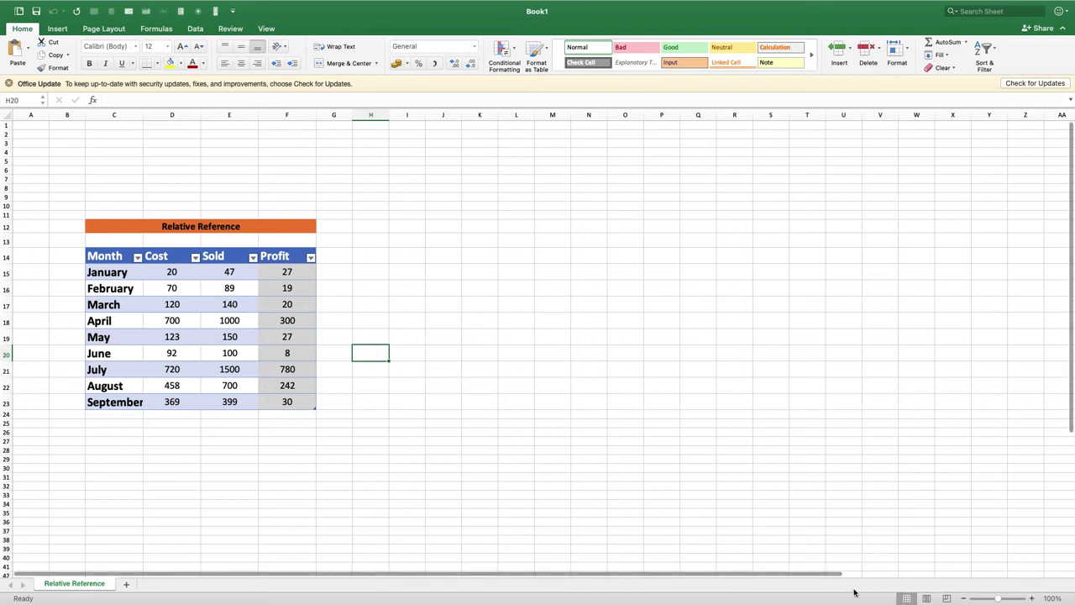
Step: Check the Relative Reference sheet in the LEARNING 4RM HOME workbook and return to Book1
{"action": "mouse_move", "coordinate": [575, 587]}
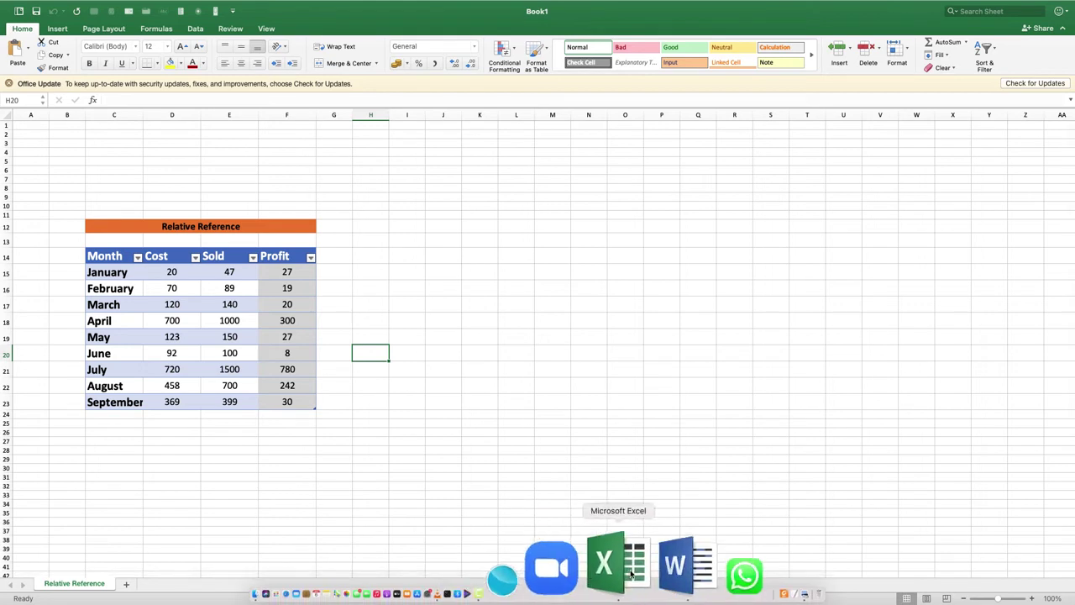
{"action": "right_click", "coordinate": [633, 565]}
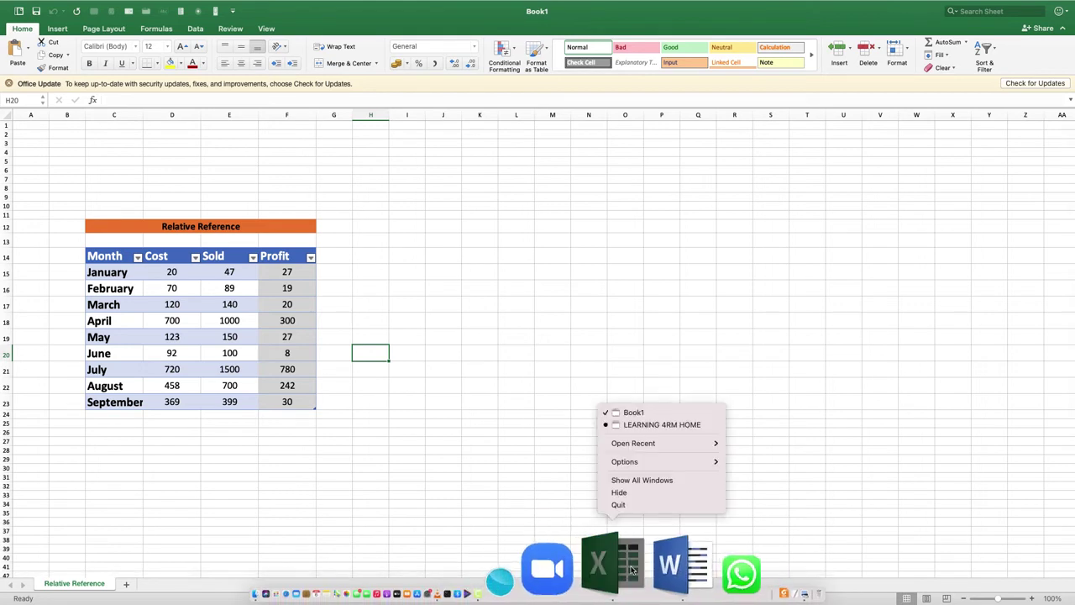
{"action": "left_click", "coordinate": [628, 424]}
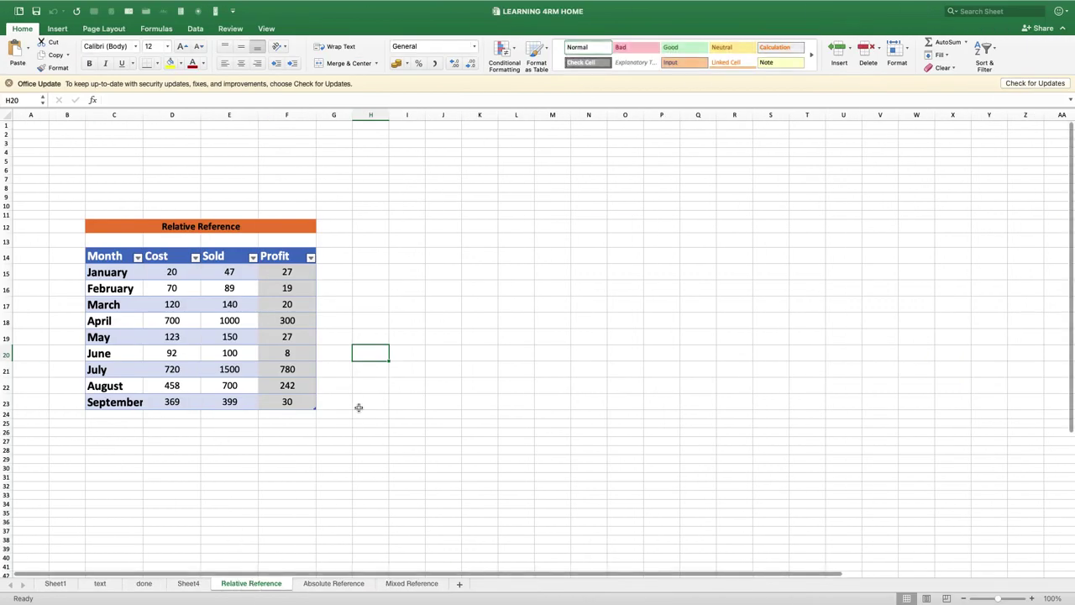
{"action": "mouse_move", "coordinate": [680, 601]}
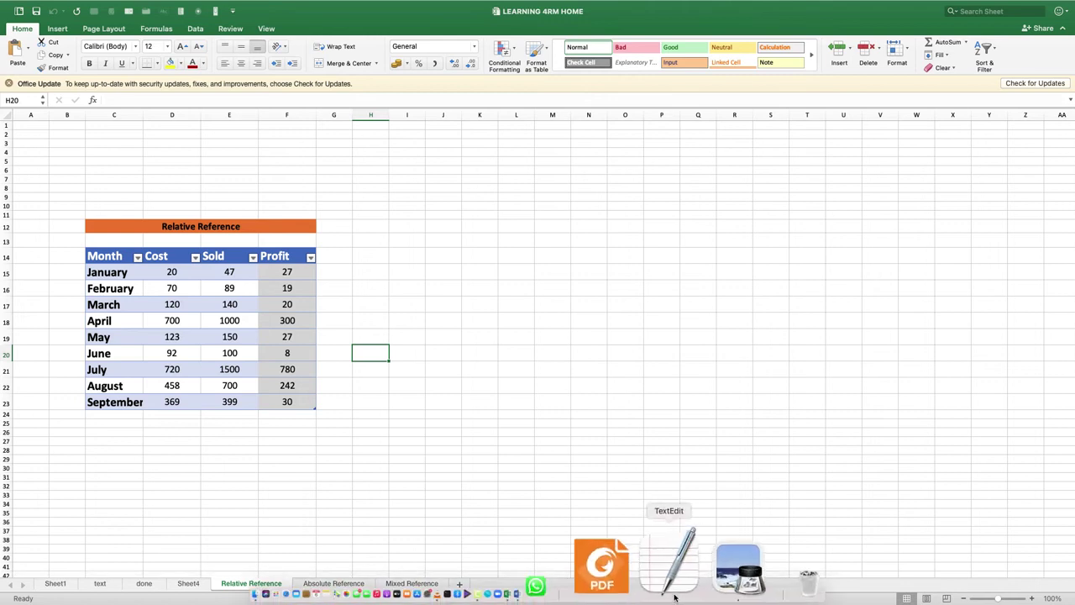
{"action": "right_click", "coordinate": [630, 587]}
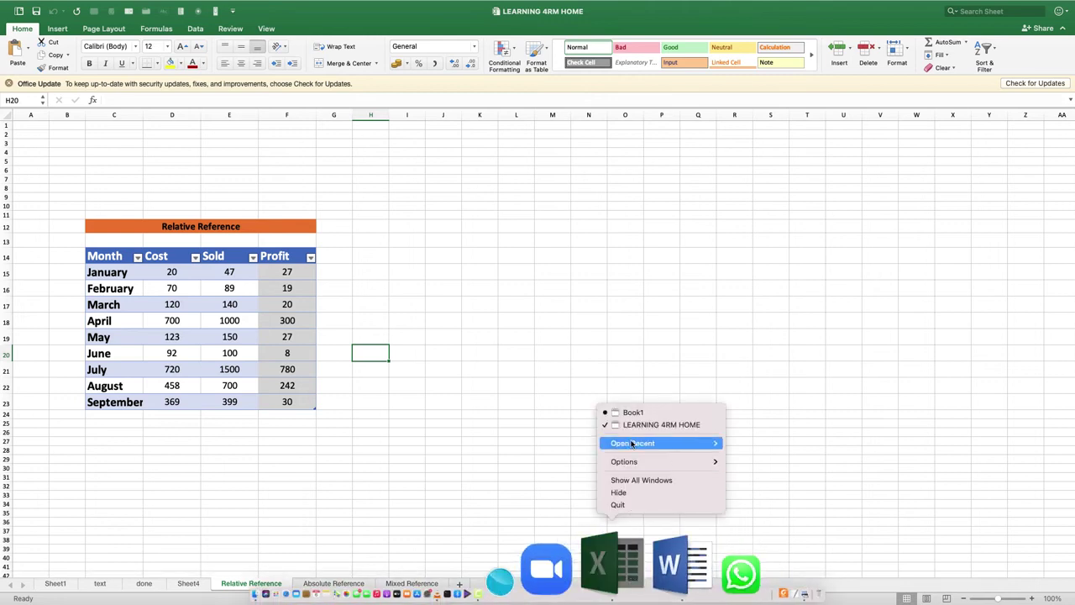
{"action": "left_click", "coordinate": [631, 410]}
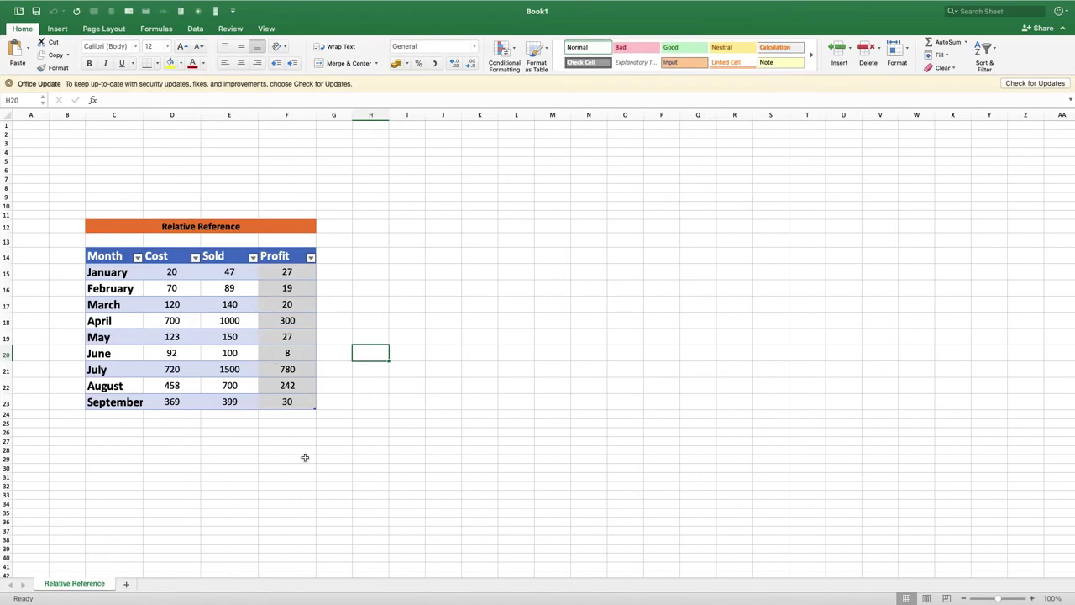
Step: Close the Book1 workbook without saving its changes
{"action": "mouse_move", "coordinate": [5, 7]}
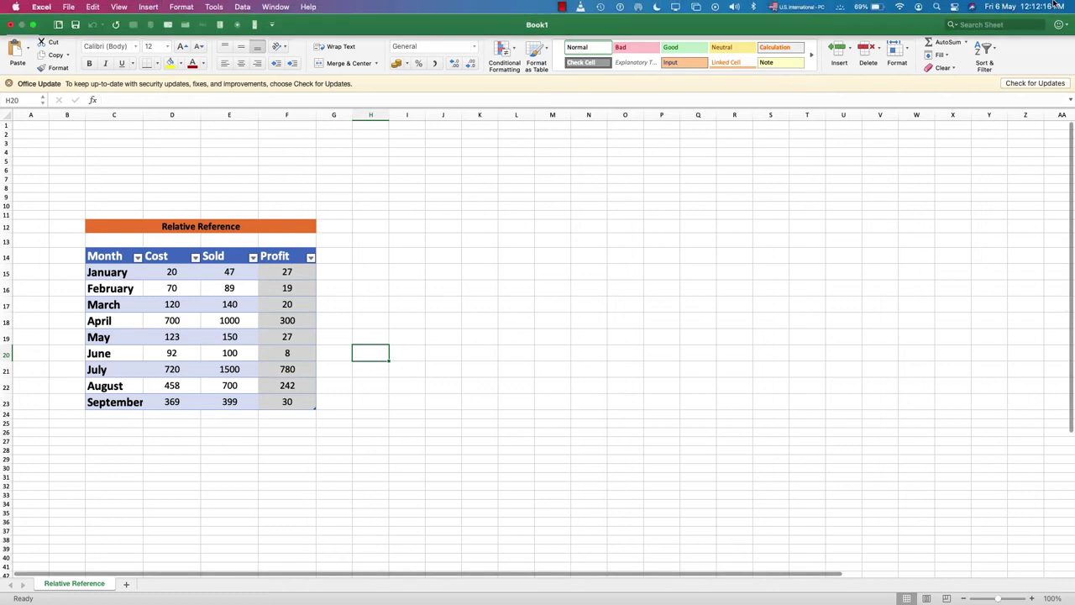
{"action": "left_click", "coordinate": [9, 25]}
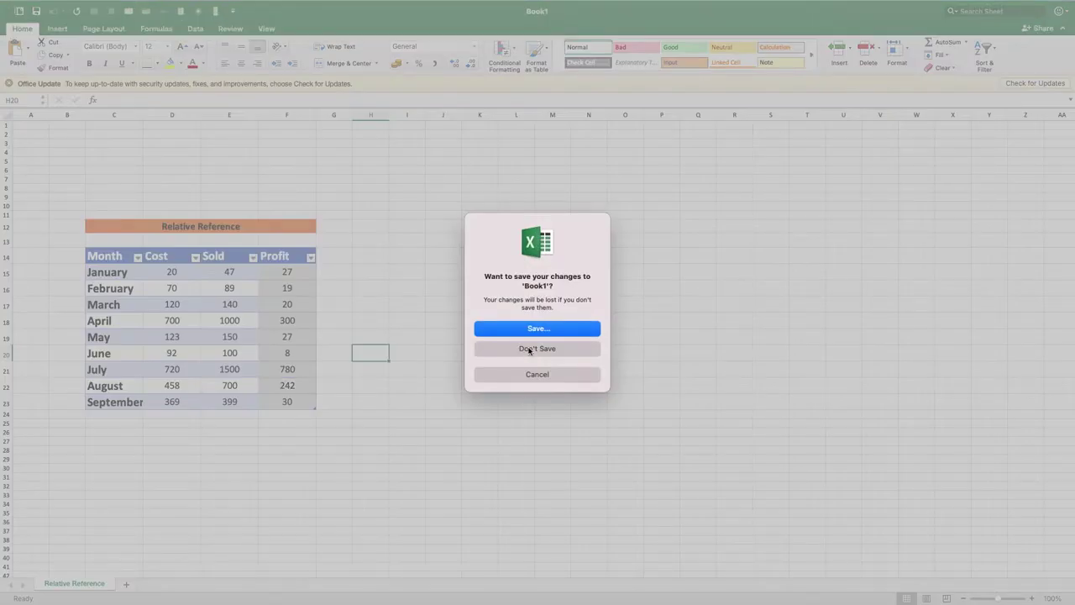
{"action": "left_click", "coordinate": [529, 349]}
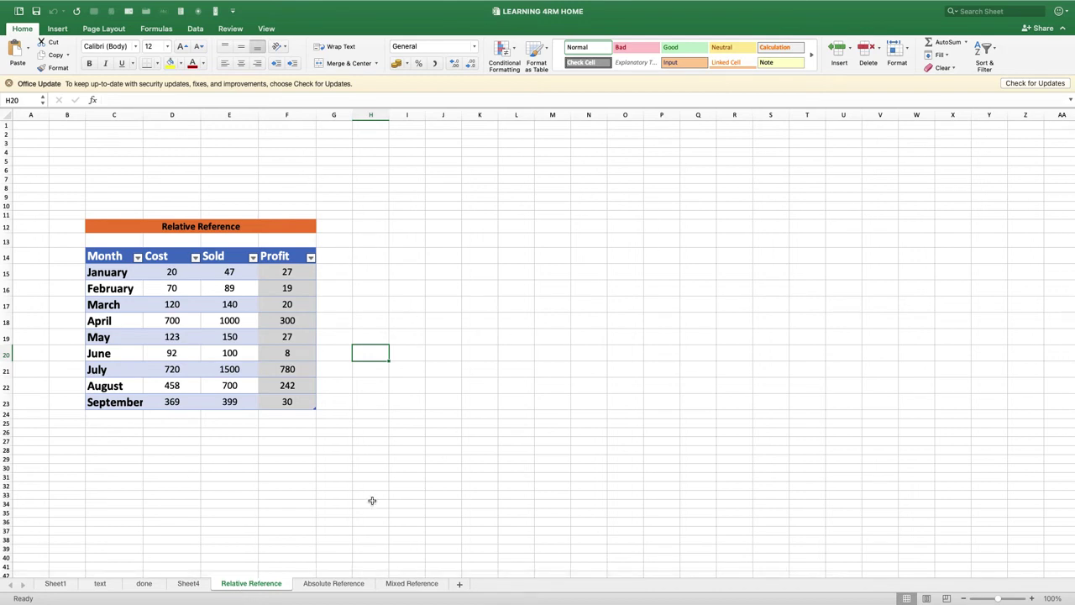
Step: Open the Move or Copy settings for the text worksheet and place the dialog clear of the sheet tabs
{"action": "left_click", "coordinate": [98, 585]}
{"action": "left_click", "coordinate": [136, 586]}
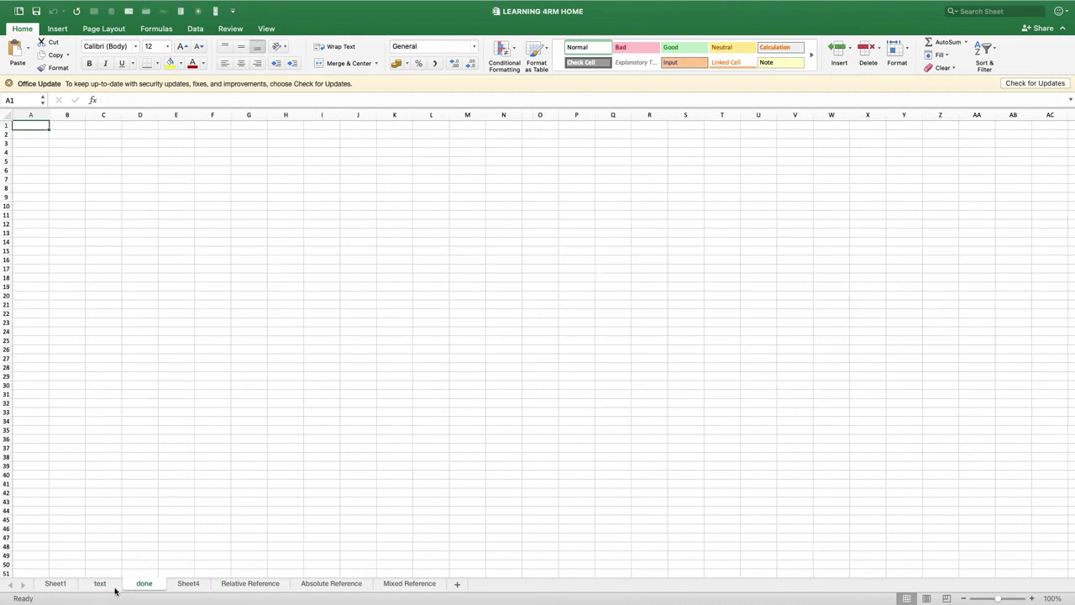
{"action": "left_click", "coordinate": [99, 585]}
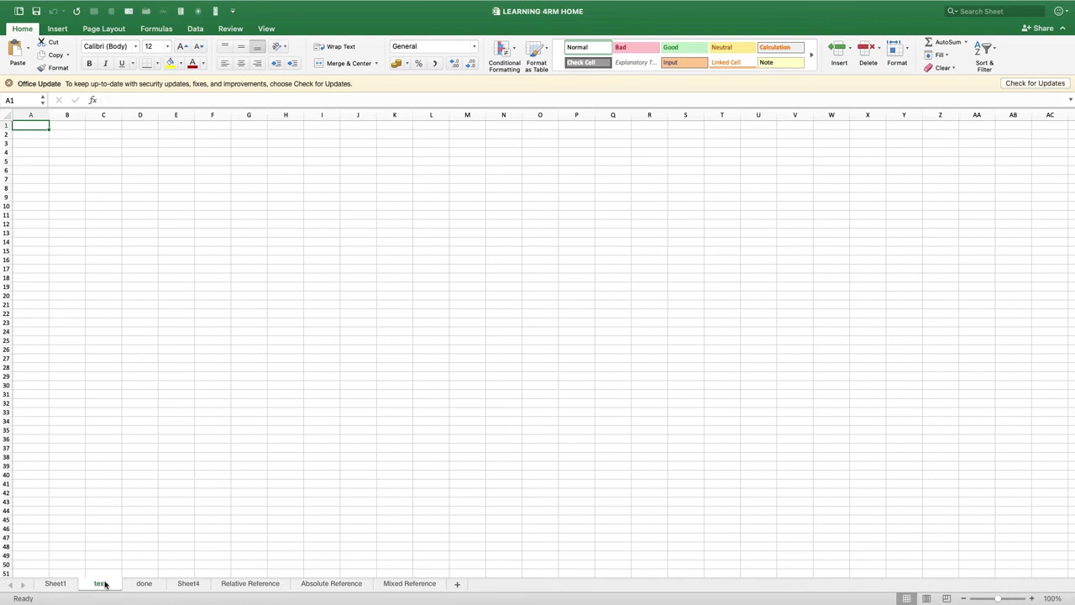
{"action": "right_click", "coordinate": [100, 585]}
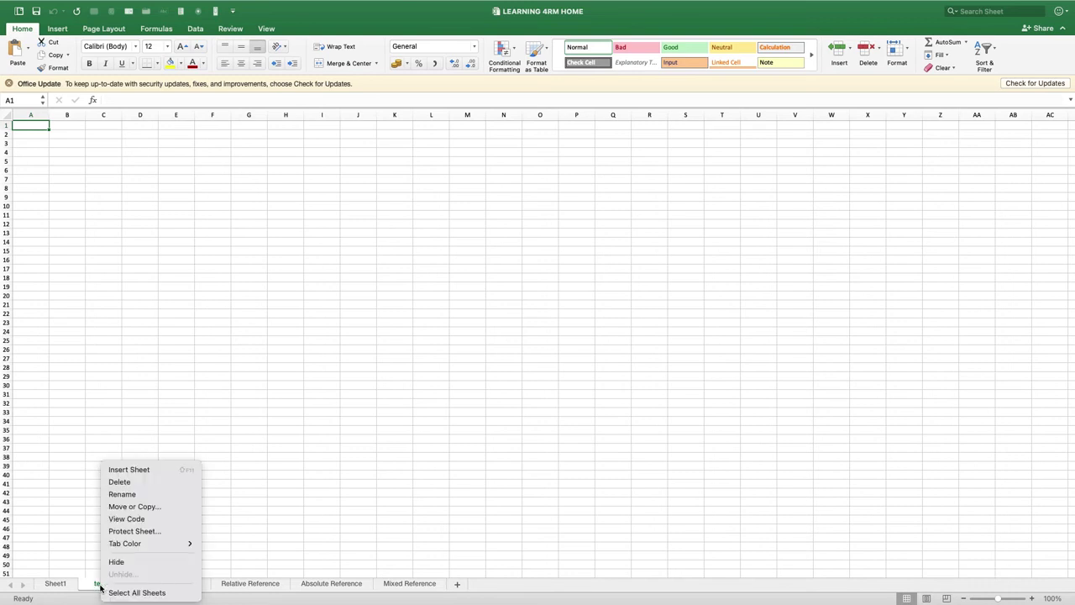
{"action": "left_click", "coordinate": [127, 507]}
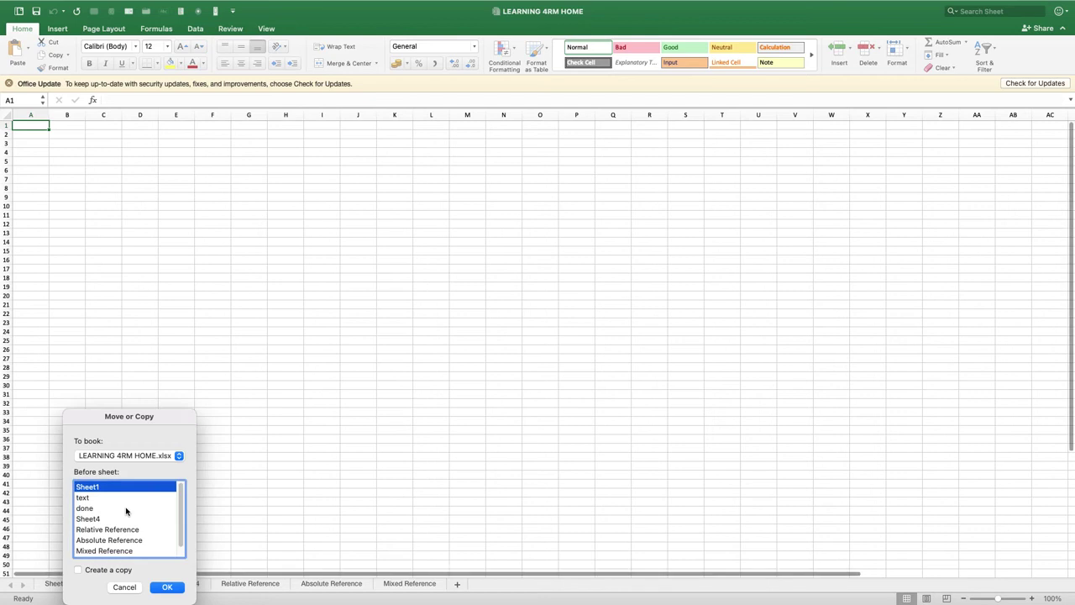
{"action": "left_click_drag", "start_coordinate": [120, 421], "coordinate": [337, 378]}
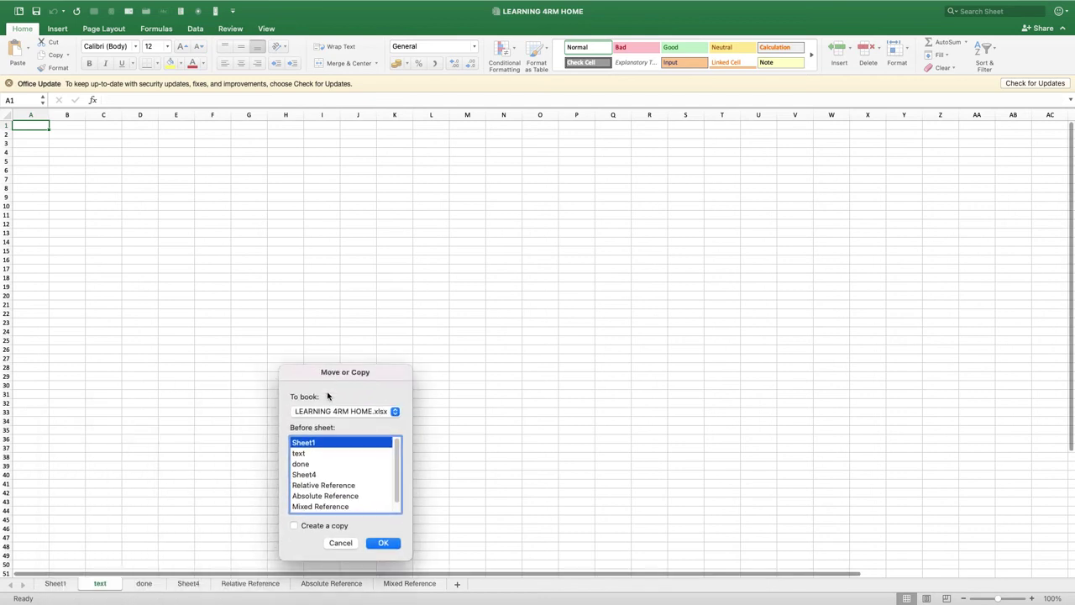
Step: Try a new book as the destination, switch back to LEARNING 4RM HOME.xlsx, and choose the position before the text sheet
{"action": "left_click", "coordinate": [330, 414]}
{"action": "left_click", "coordinate": [317, 400]}
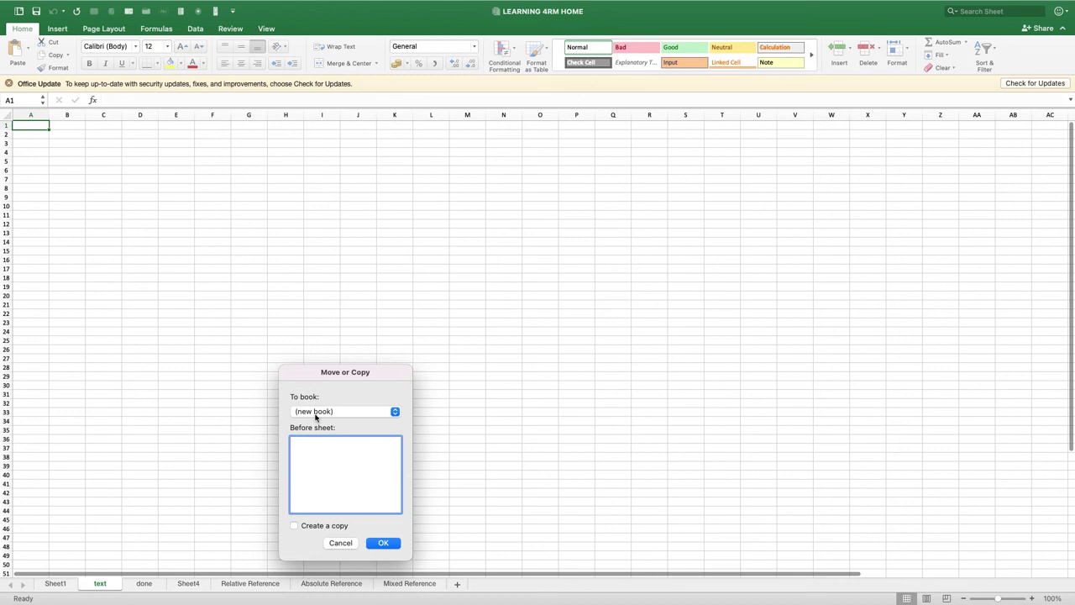
{"action": "left_click", "coordinate": [316, 412]}
{"action": "left_click", "coordinate": [318, 415]}
{"action": "left_click", "coordinate": [328, 412]}
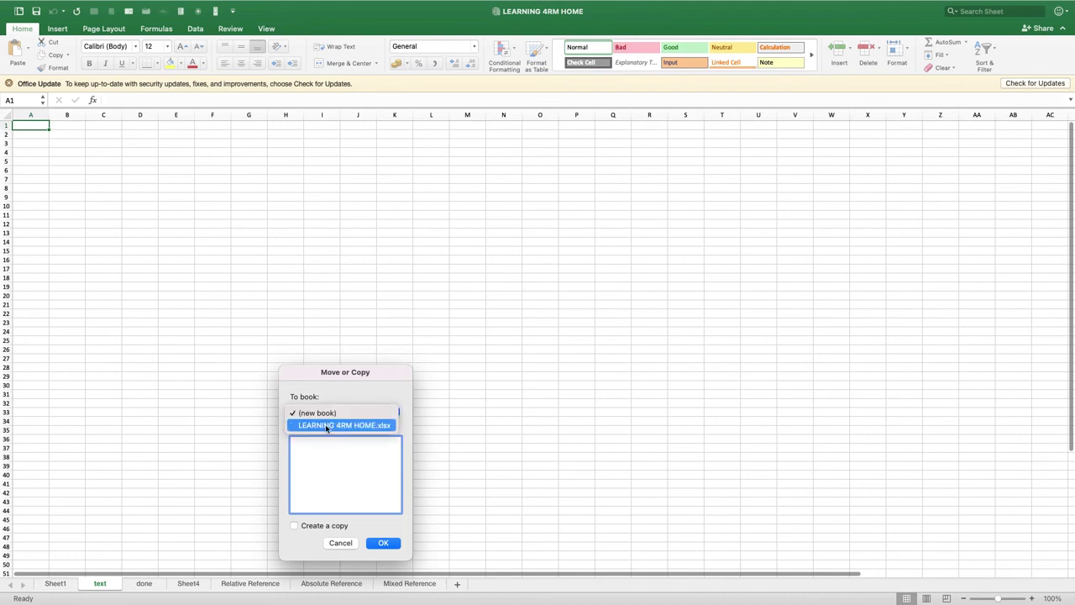
{"action": "left_click", "coordinate": [328, 426]}
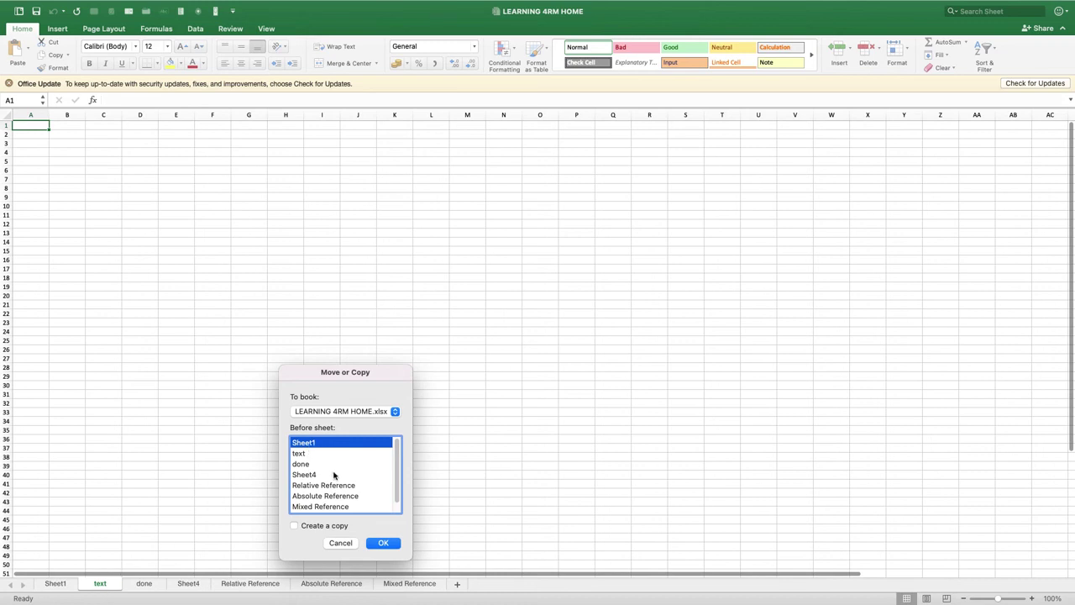
{"action": "left_click", "coordinate": [300, 453]}
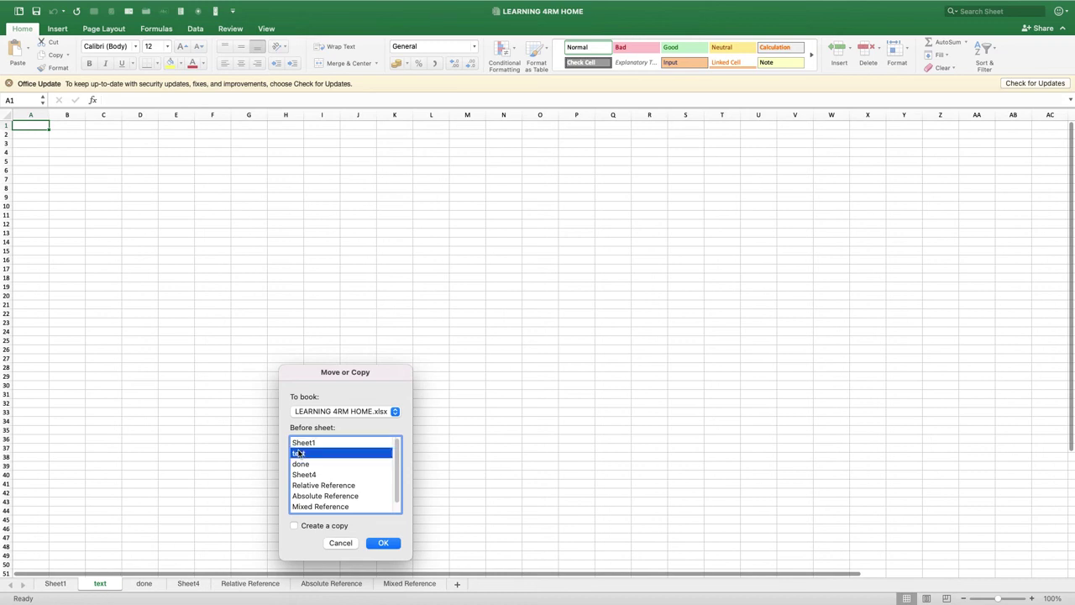
Step: Move the text worksheet to a new workbook without creating a copy
{"action": "left_click", "coordinate": [337, 413]}
{"action": "left_click", "coordinate": [314, 400]}
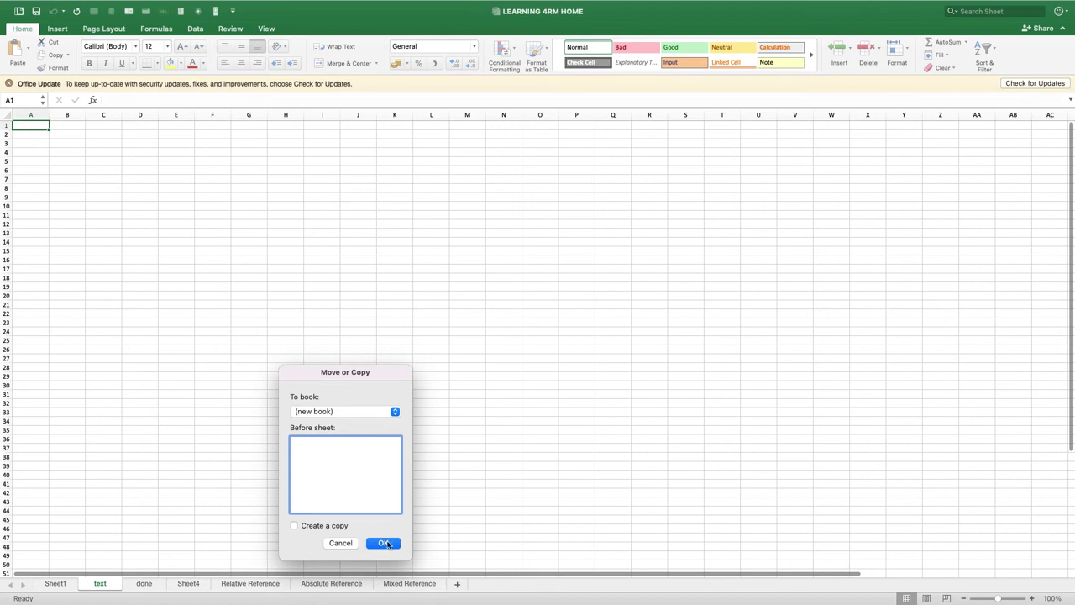
{"action": "left_click", "coordinate": [384, 543]}
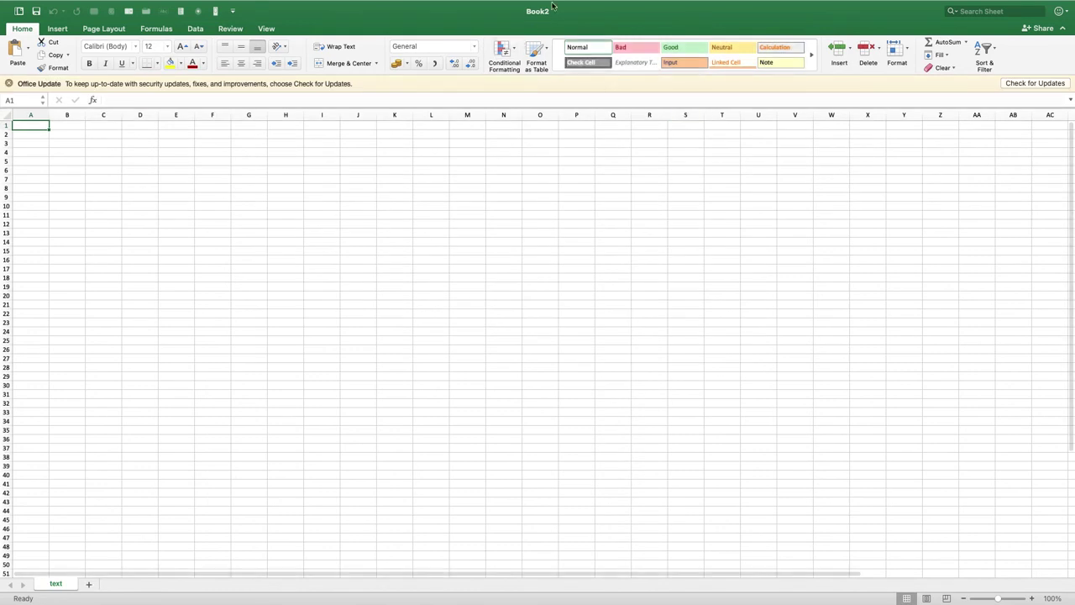
Step: Check the remaining sheets in the LEARNING 4RM HOME workbook after the move, and switch back to Book2
{"action": "mouse_move", "coordinate": [560, 6]}
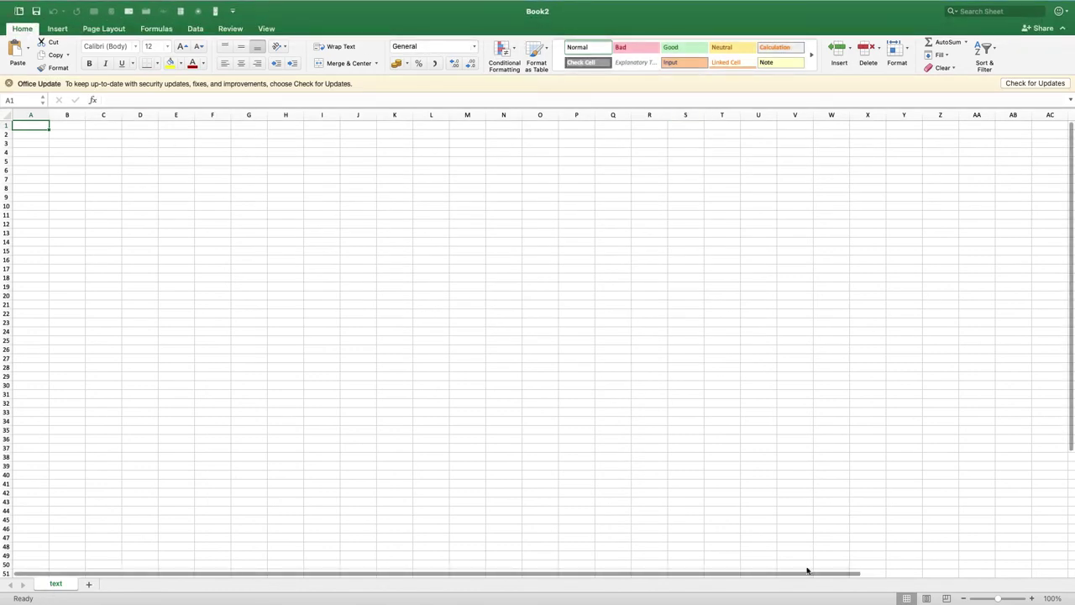
{"action": "mouse_move", "coordinate": [608, 588]}
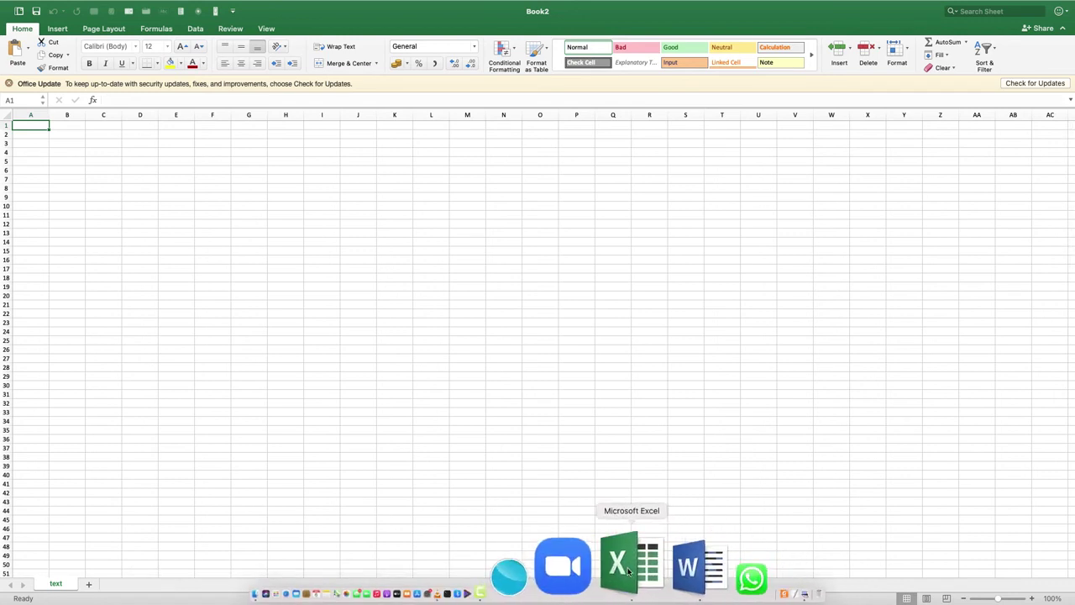
{"action": "right_click", "coordinate": [628, 563]}
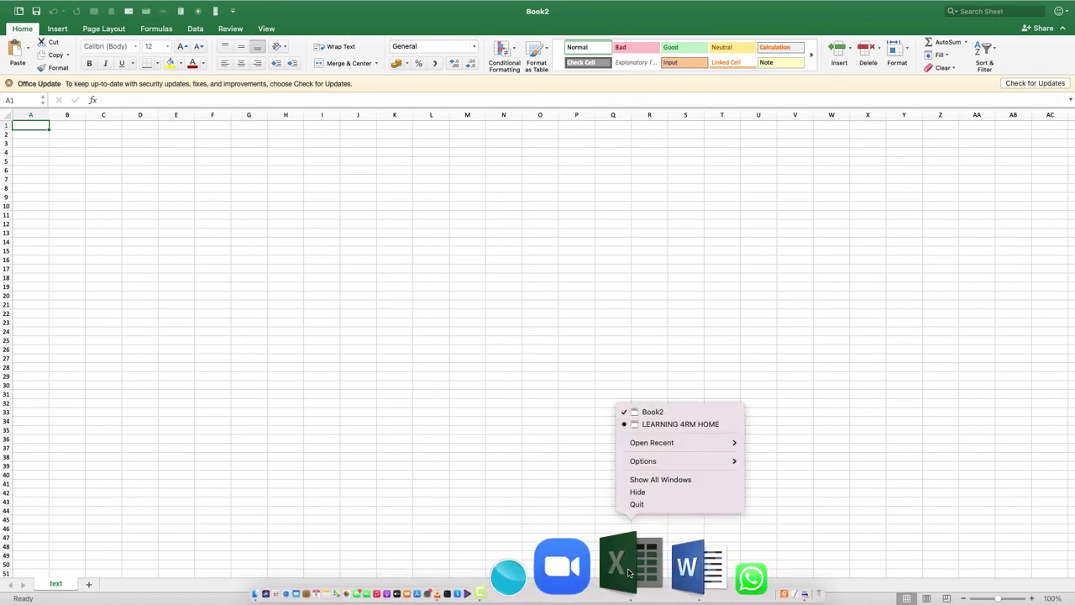
{"action": "left_click", "coordinate": [659, 424]}
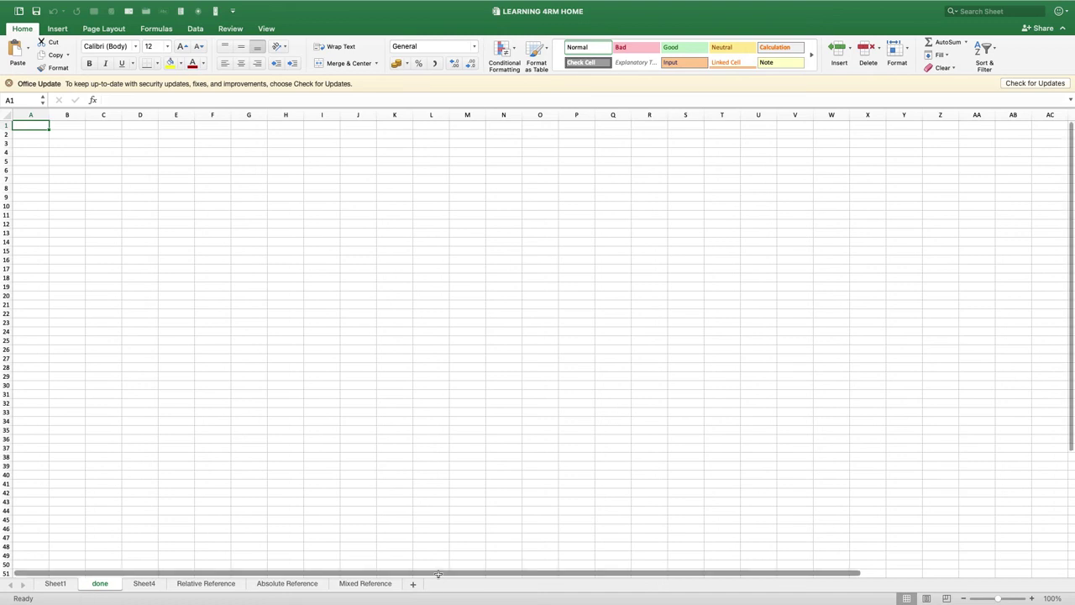
{"action": "mouse_move", "coordinate": [655, 602]}
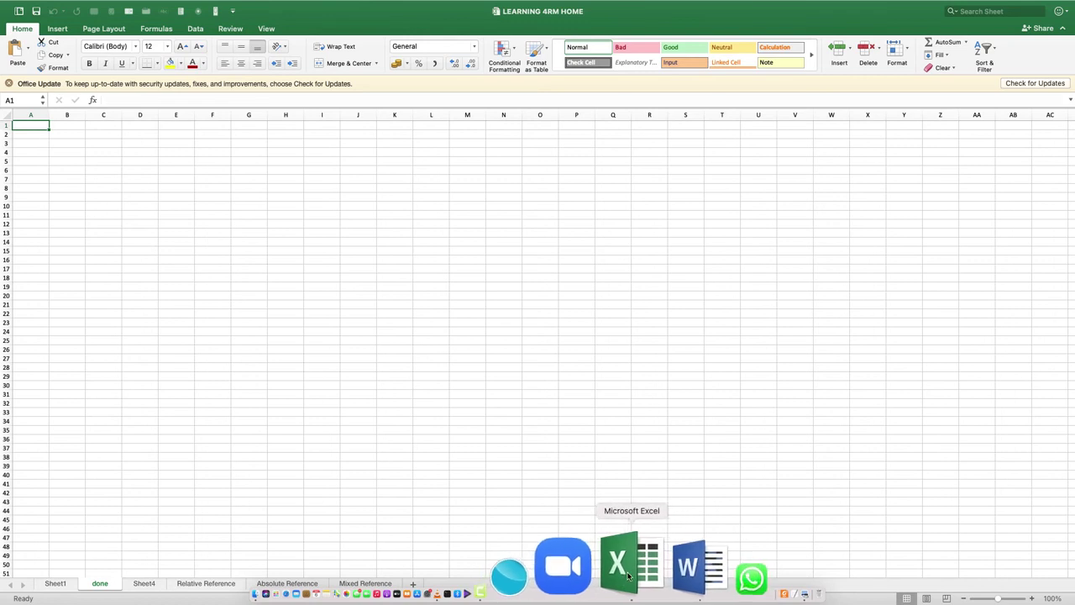
{"action": "right_click", "coordinate": [630, 574]}
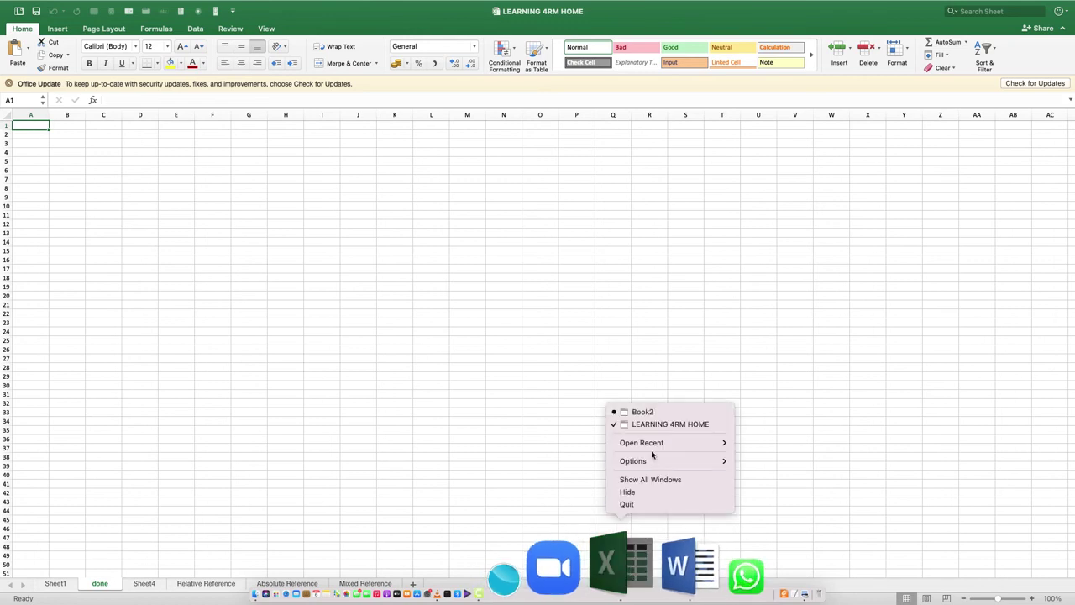
{"action": "left_click", "coordinate": [641, 412]}
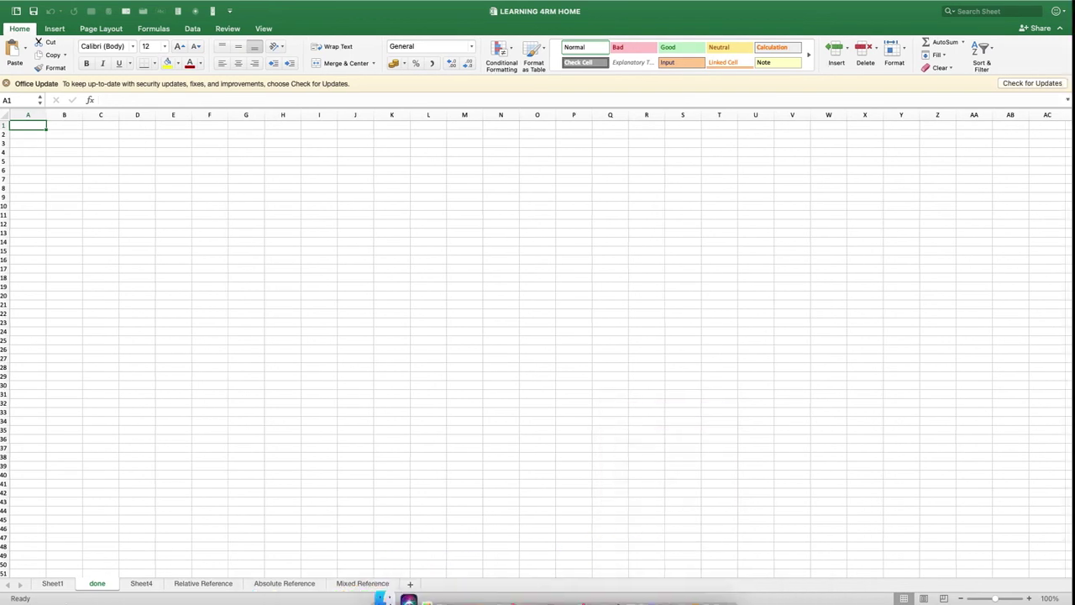
Step: Move the text worksheet from Book2 back into LEARNING 4RM HOME.xlsx, placing it before the done sheet
{"action": "right_click", "coordinate": [63, 585]}
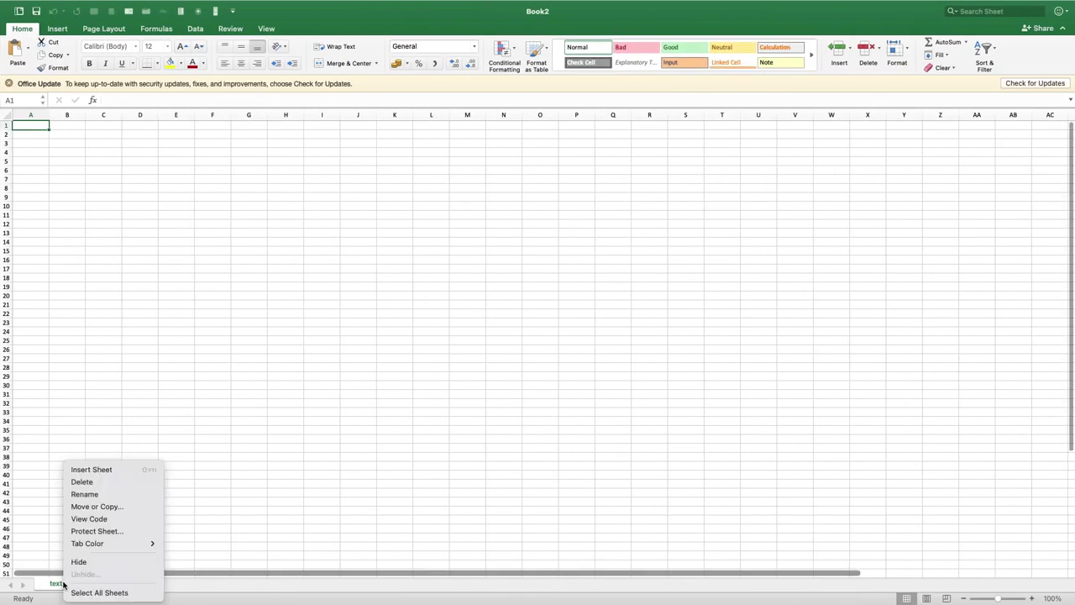
{"action": "left_click", "coordinate": [90, 504]}
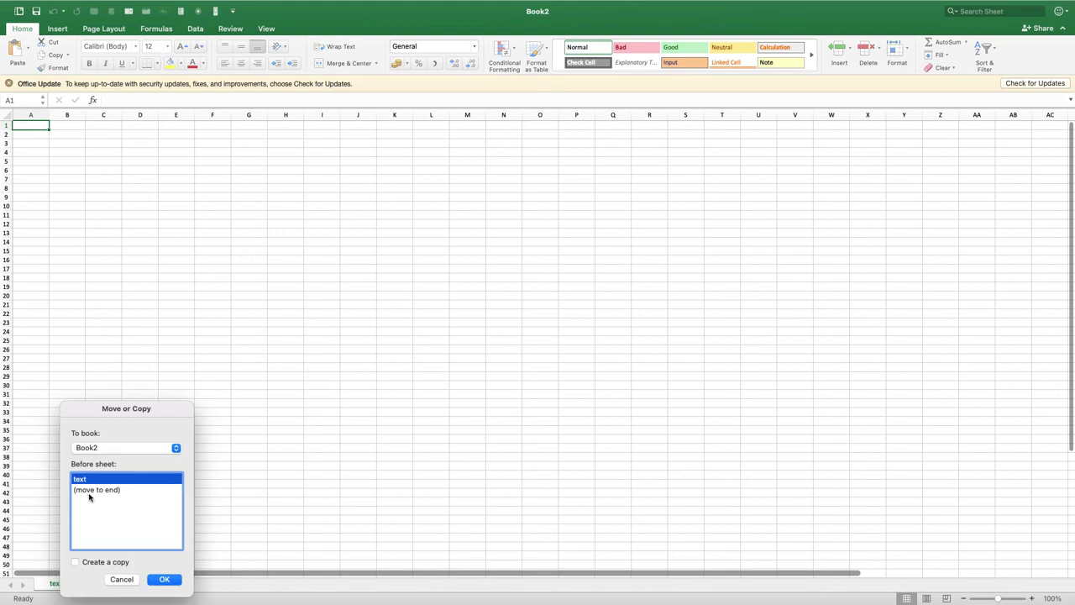
{"action": "left_click", "coordinate": [98, 449]}
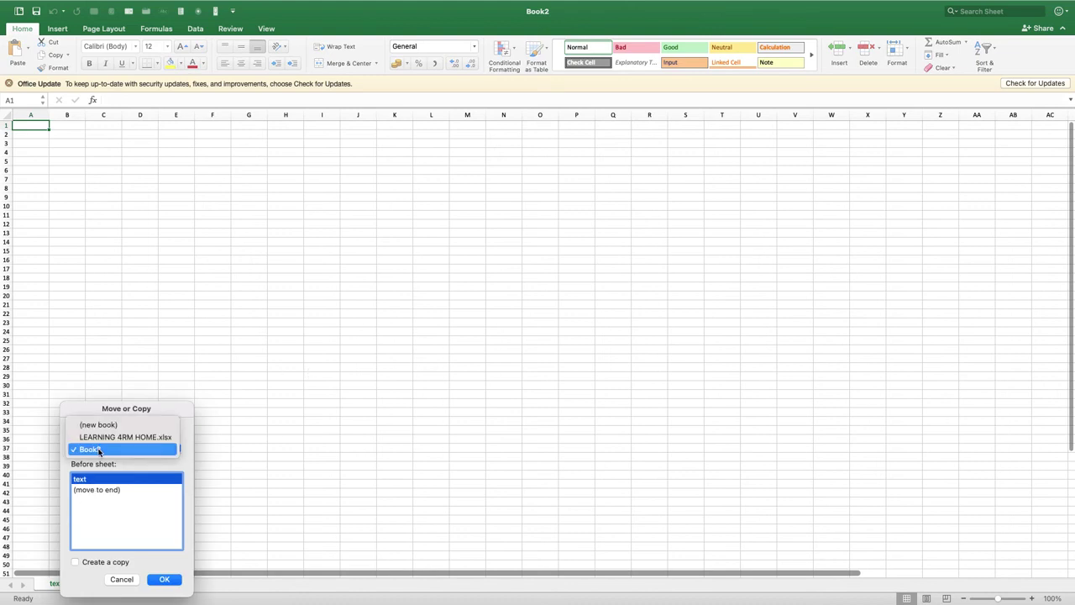
{"action": "left_click", "coordinate": [99, 437]}
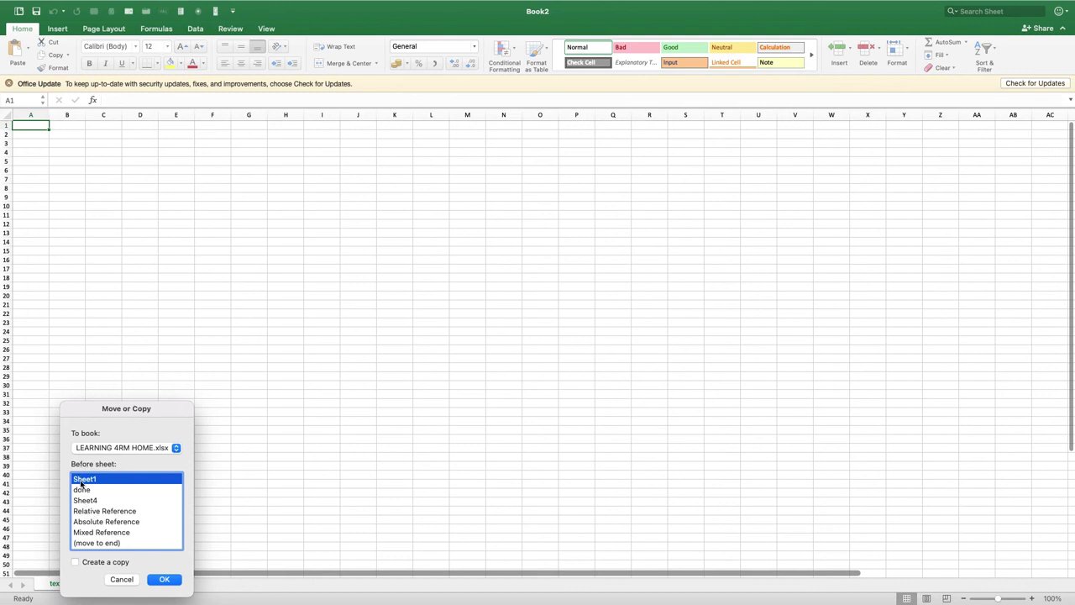
{"action": "left_click", "coordinate": [80, 489]}
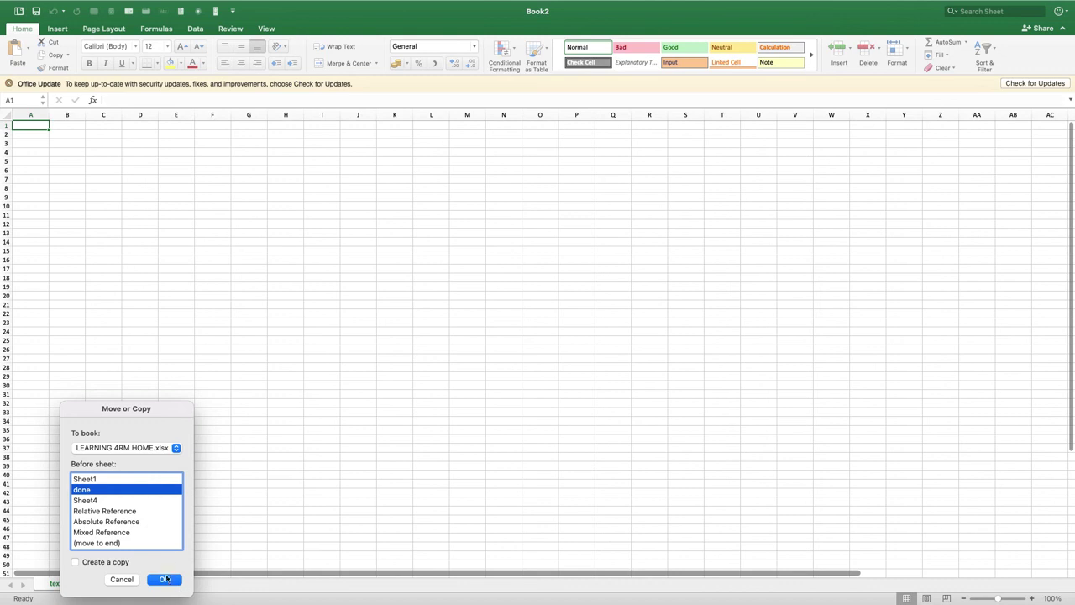
{"action": "left_click", "coordinate": [164, 579]}
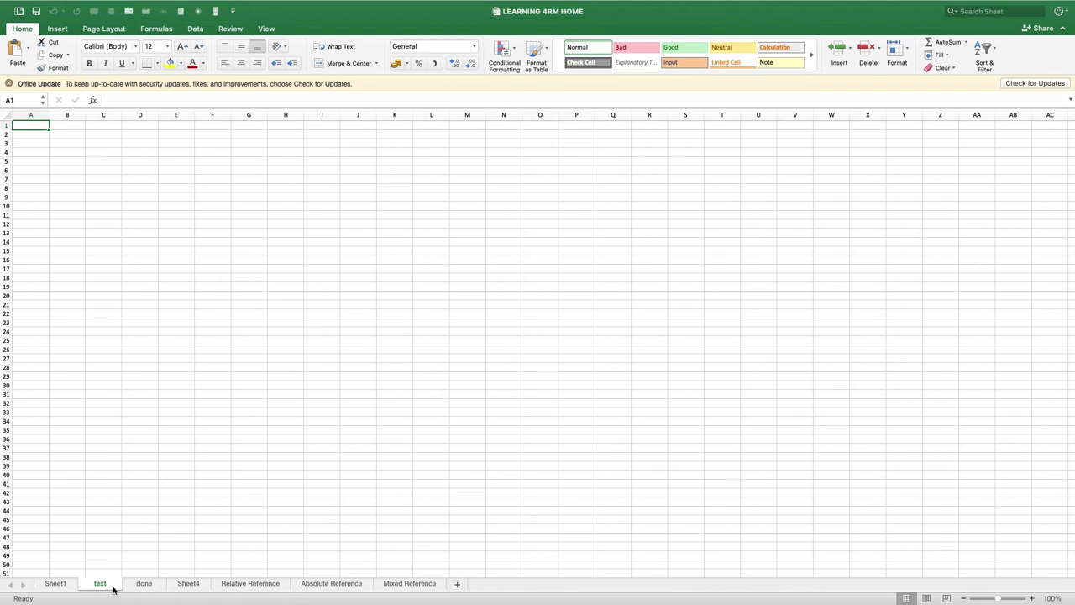
Step: Group the text, done and Sheet4 worksheets and move them together to a new workbook without creating a copy
{"action": "left_click", "coordinate": [142, 584], "text": "shift"}
{"action": "left_click", "coordinate": [188, 583], "text": "shift"}
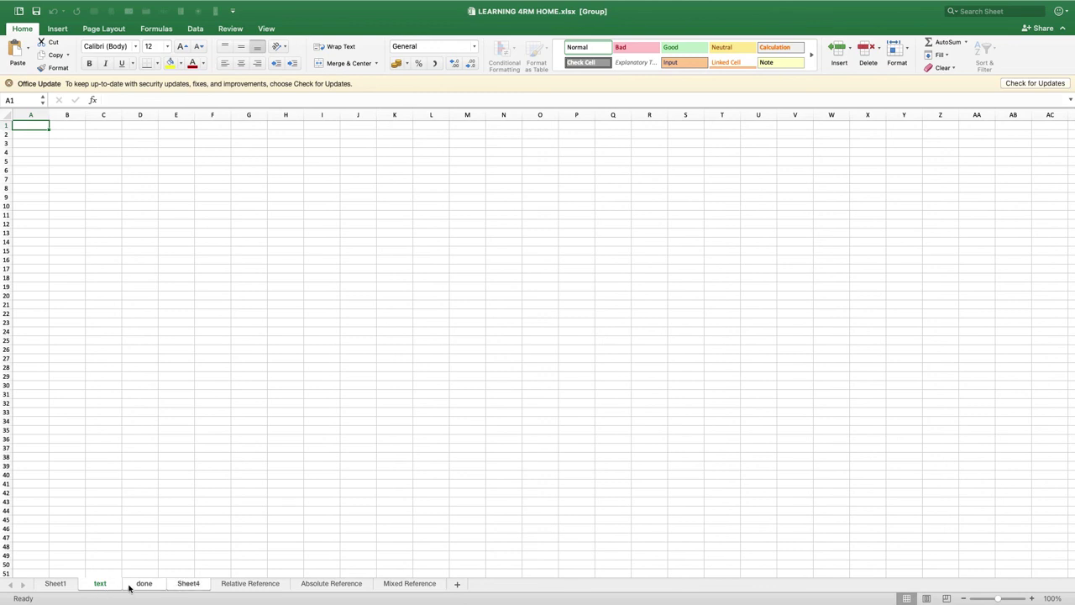
{"action": "right_click", "coordinate": [130, 586]}
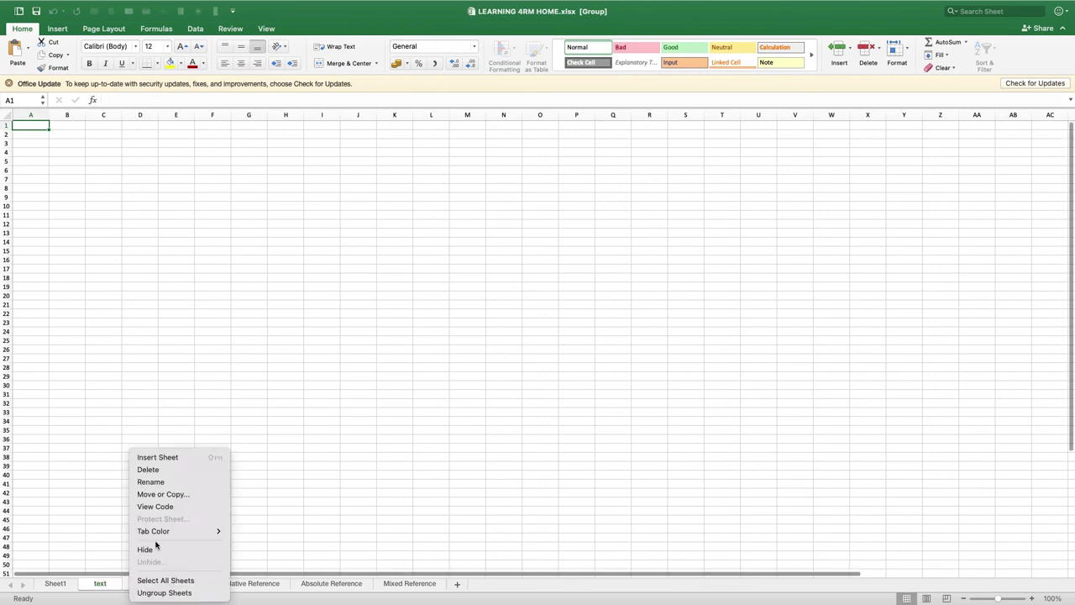
{"action": "left_click", "coordinate": [160, 493]}
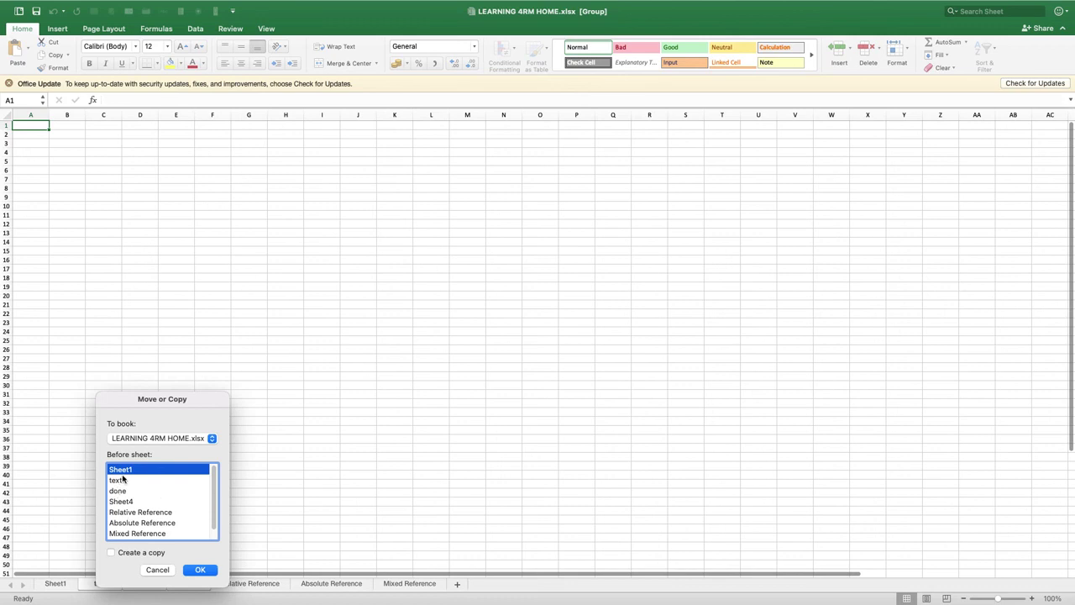
{"action": "left_click", "coordinate": [137, 439]}
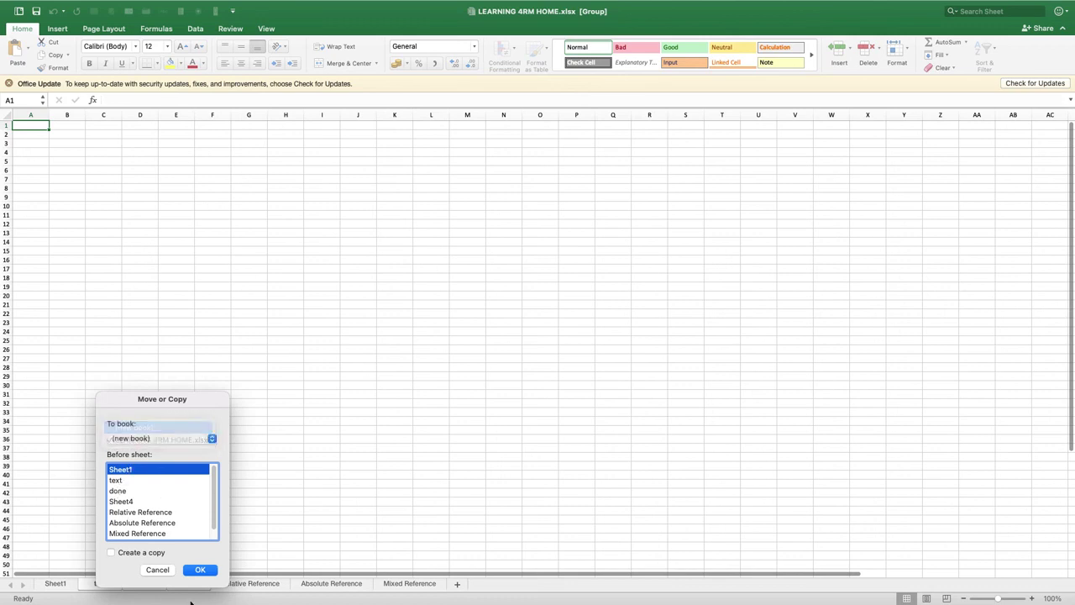
{"action": "left_click", "coordinate": [137, 426]}
{"action": "left_click", "coordinate": [200, 569]}
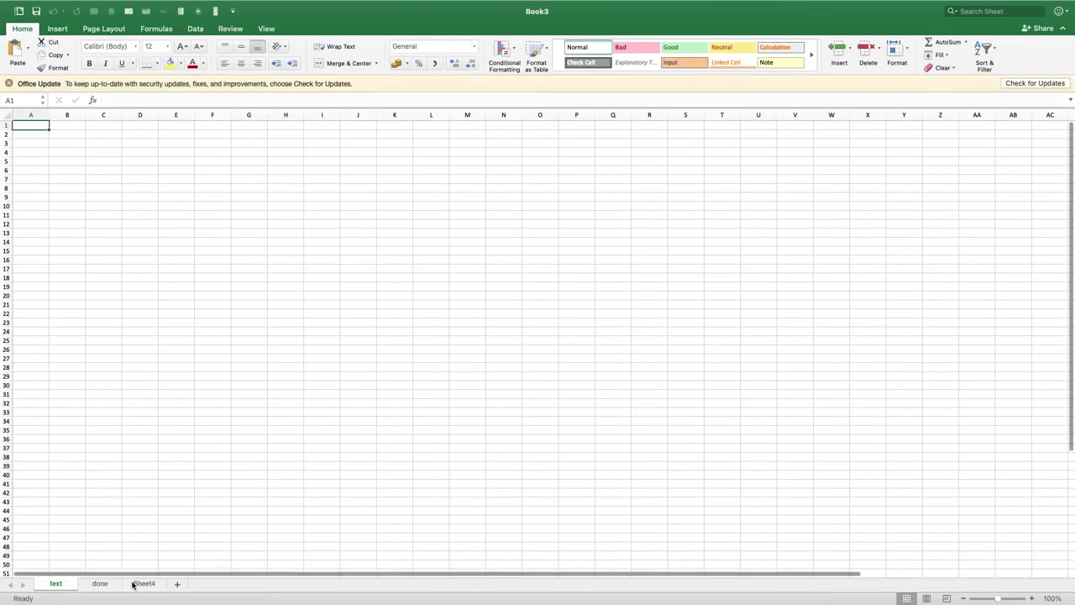
Step: Check which sheets remain in the LEARNING 4RM HOME workbook, and return to Book3
{"action": "mouse_move", "coordinate": [635, 601]}
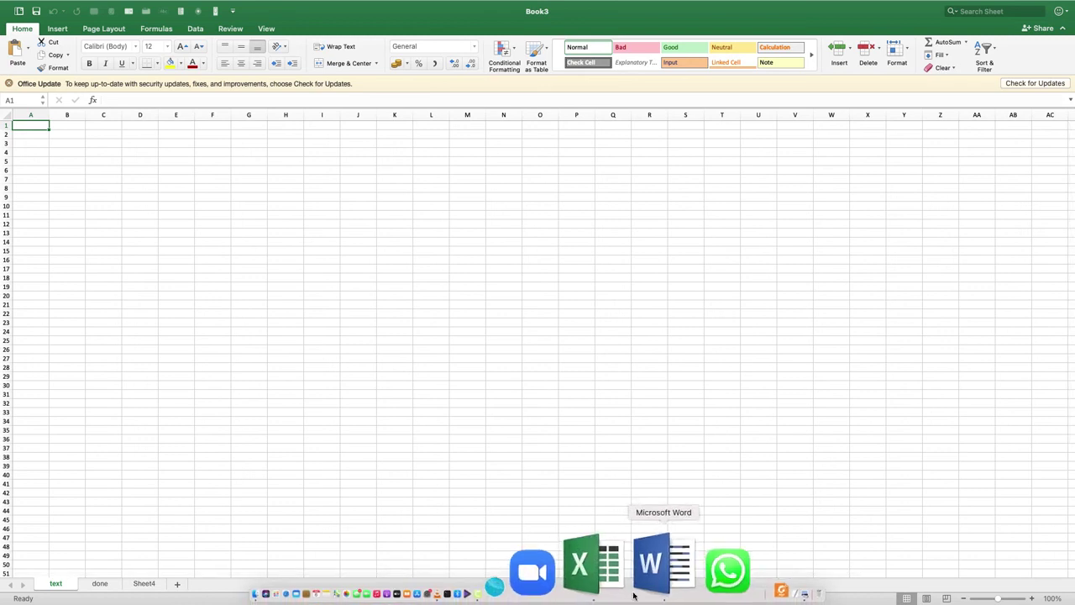
{"action": "right_click", "coordinate": [626, 561]}
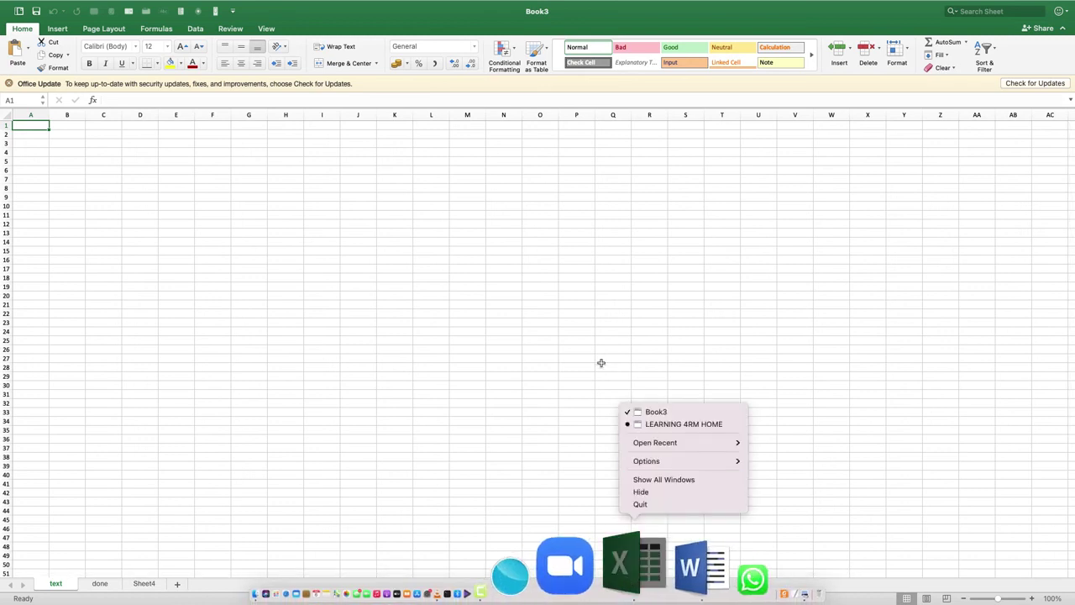
{"action": "left_click", "coordinate": [636, 424]}
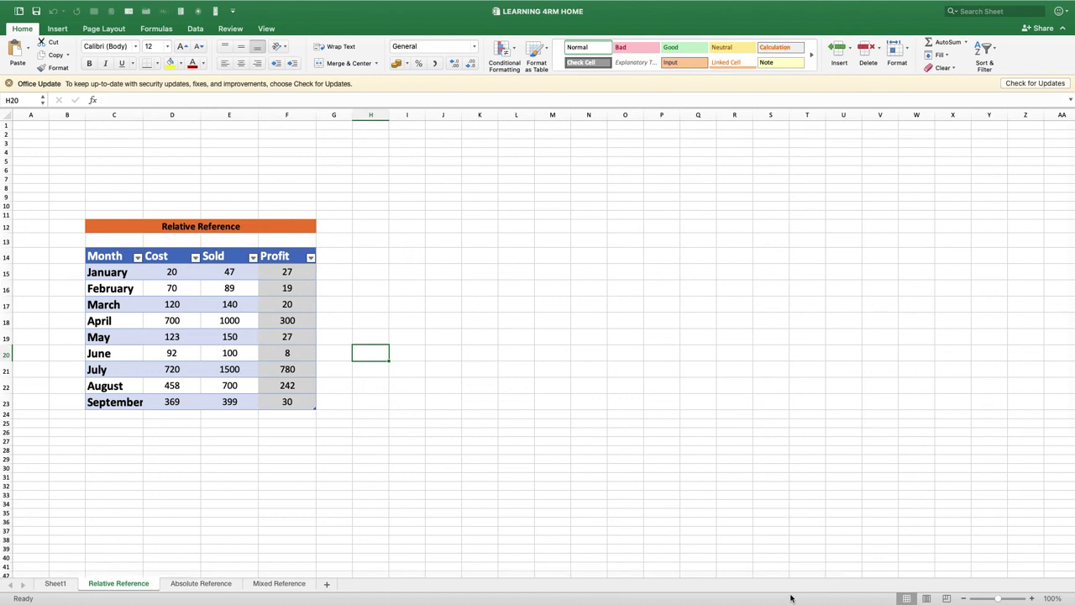
{"action": "mouse_move", "coordinate": [682, 588]}
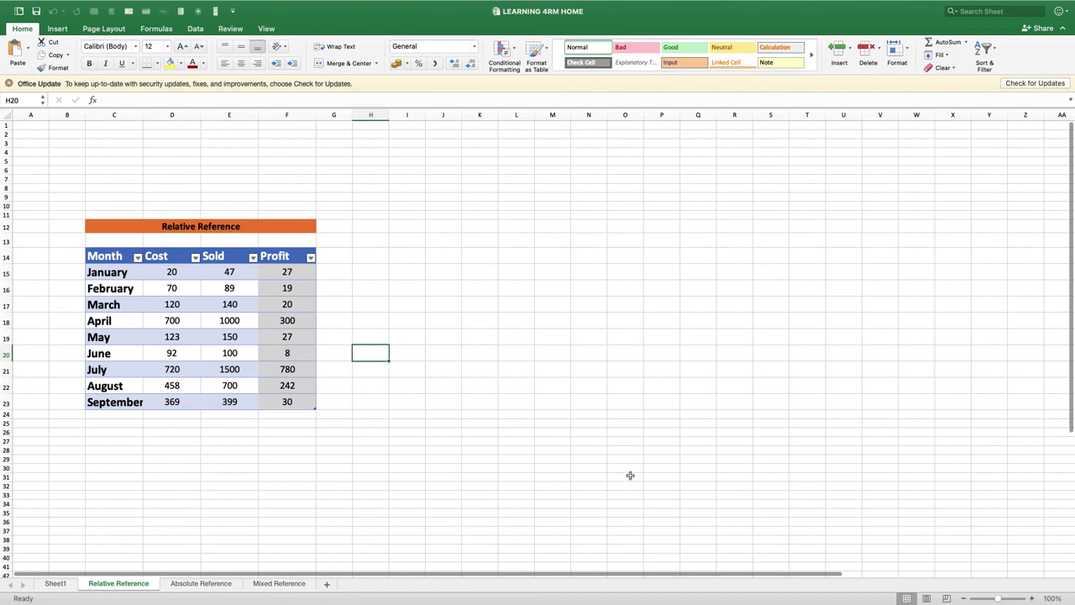
{"action": "mouse_move", "coordinate": [638, 602]}
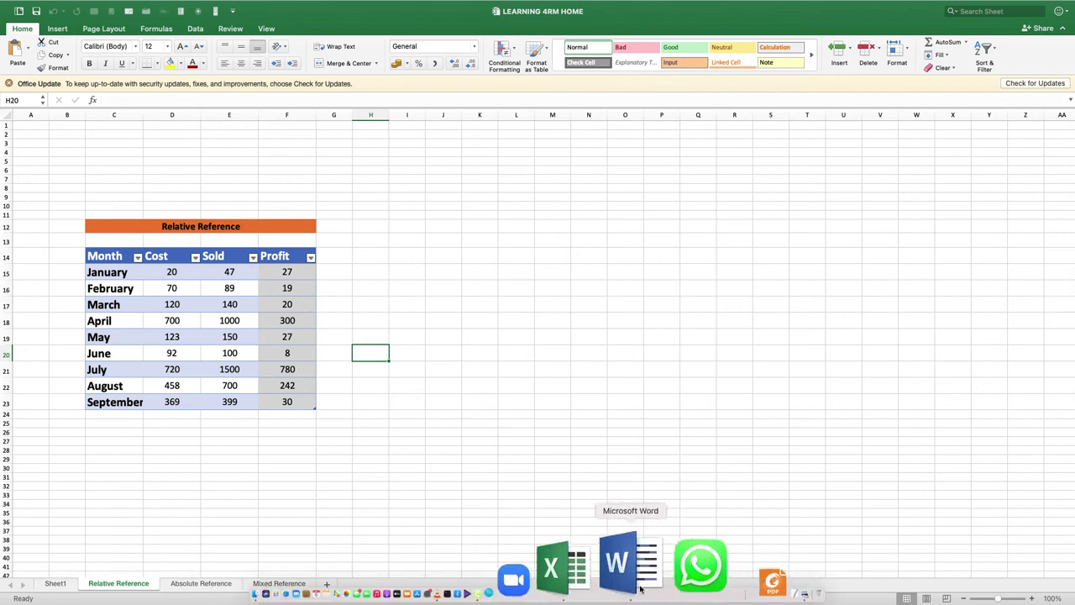
{"action": "right_click", "coordinate": [630, 580]}
{"action": "left_click", "coordinate": [654, 412]}
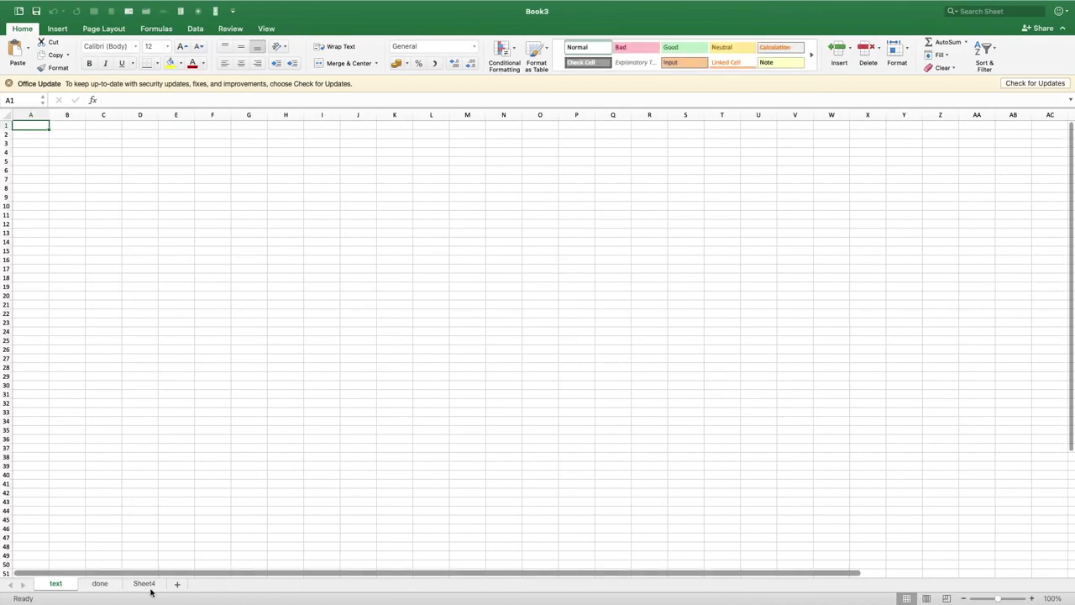
Step: Group text, done and Sheet4 in Book3 and move them back to LEARNING 4RM HOME.xlsx, before the Relative Reference sheet
{"action": "left_click", "coordinate": [147, 584], "text": "shift"}
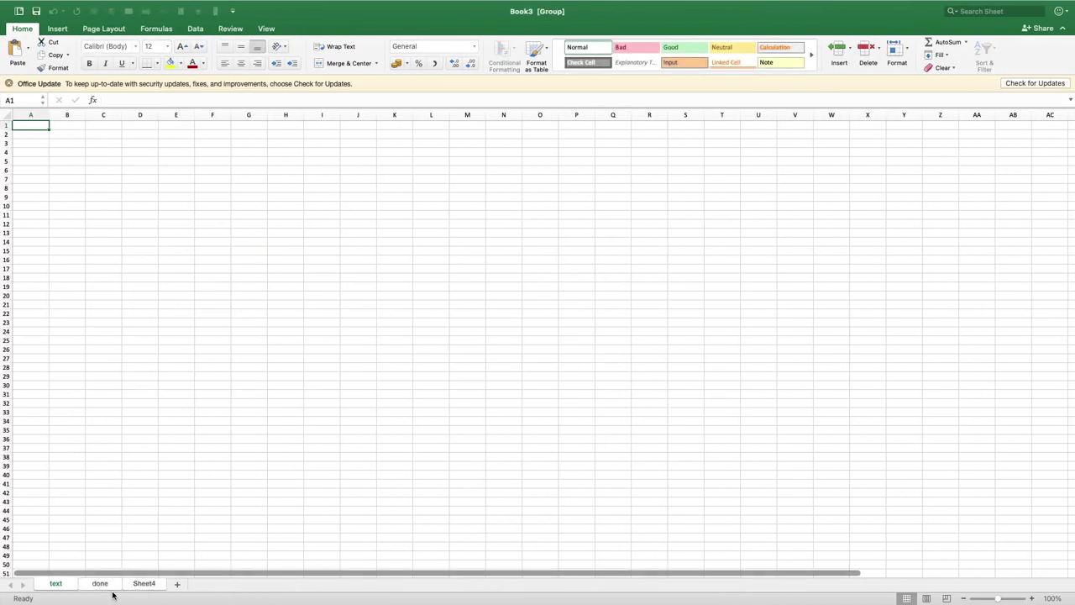
{"action": "left_click", "coordinate": [56, 585]}
{"action": "left_click", "coordinate": [100, 584], "text": "shift"}
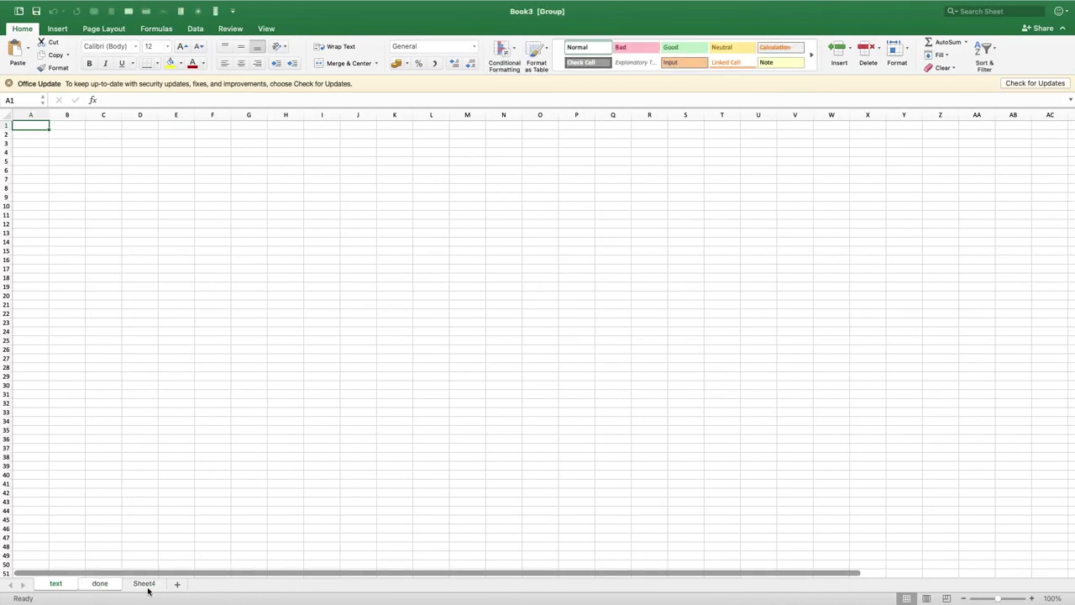
{"action": "left_click", "coordinate": [149, 584], "text": "shift"}
{"action": "right_click", "coordinate": [151, 587]}
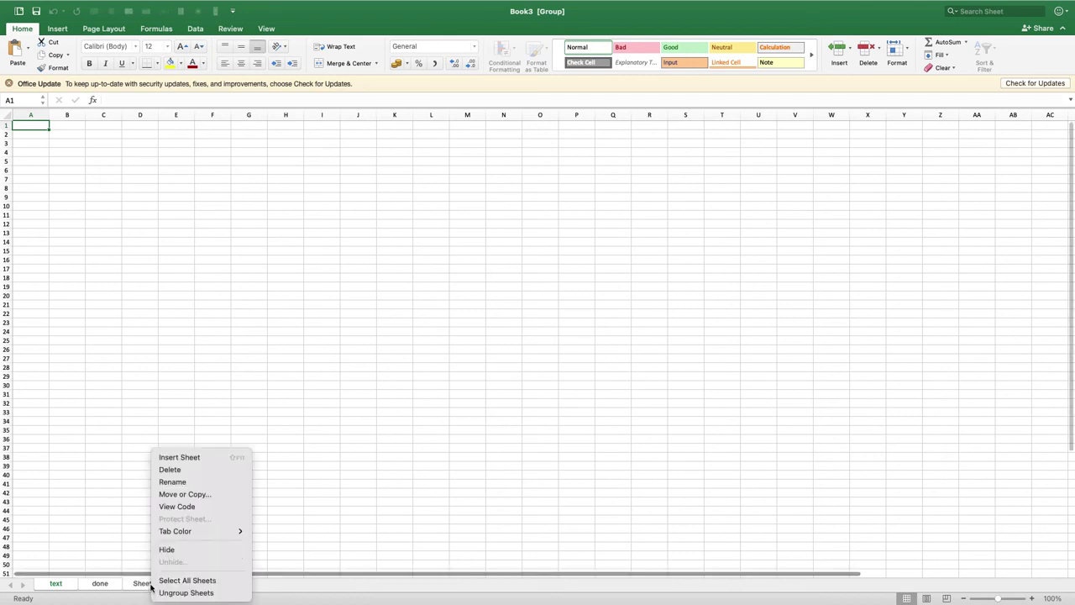
{"action": "left_click", "coordinate": [187, 496]}
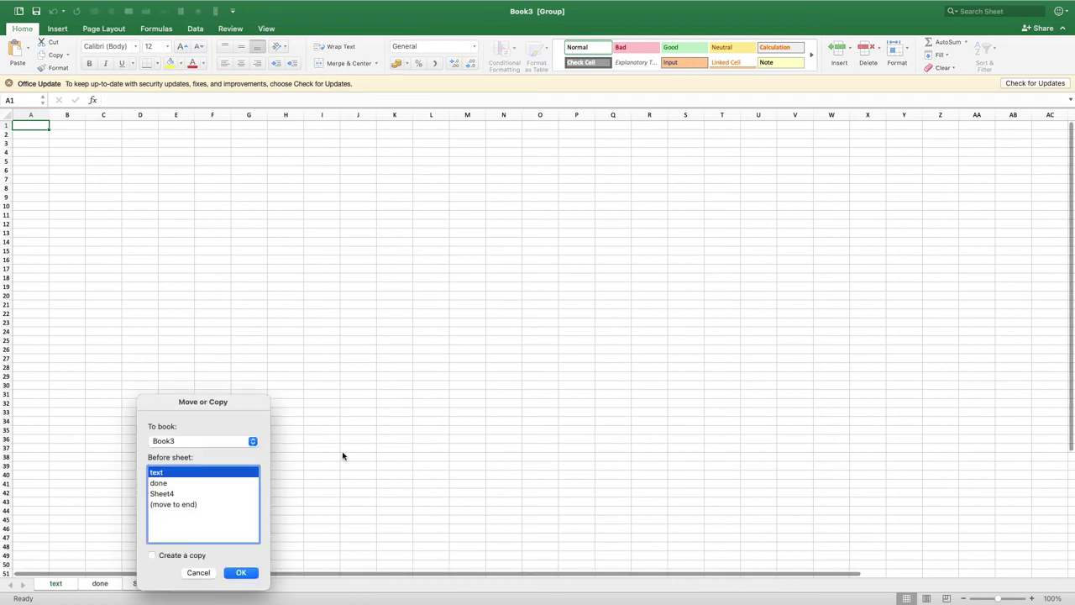
{"action": "left_click", "coordinate": [177, 442]}
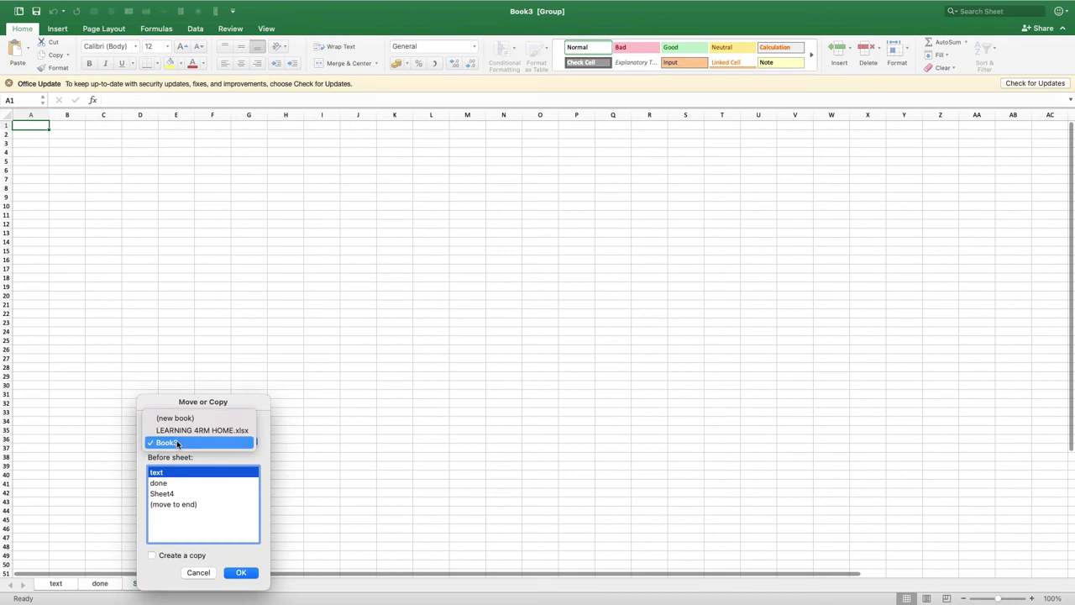
{"action": "left_click", "coordinate": [181, 431]}
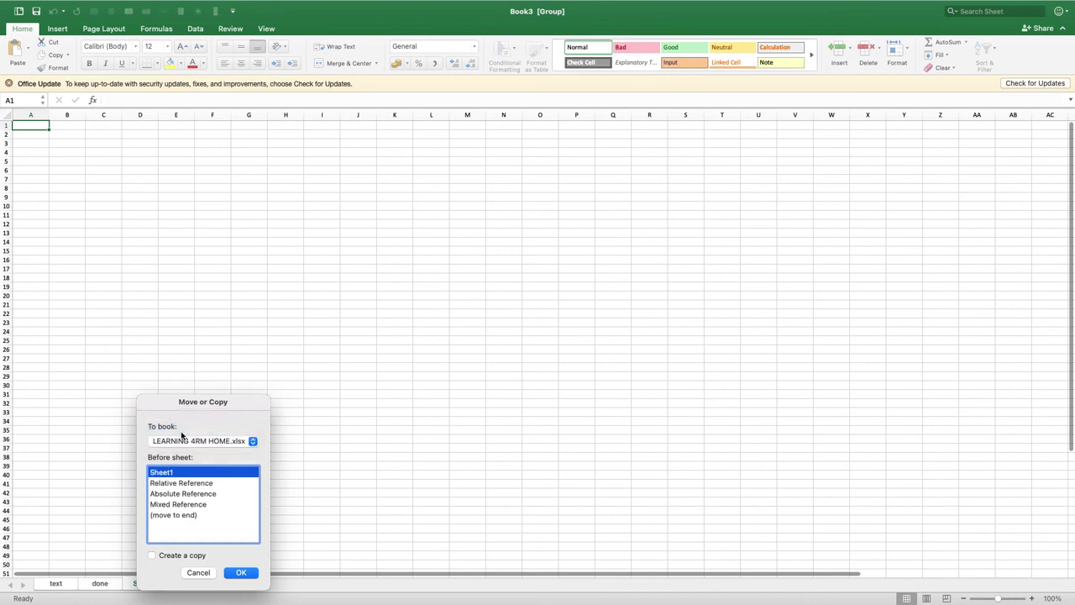
{"action": "left_click", "coordinate": [167, 484]}
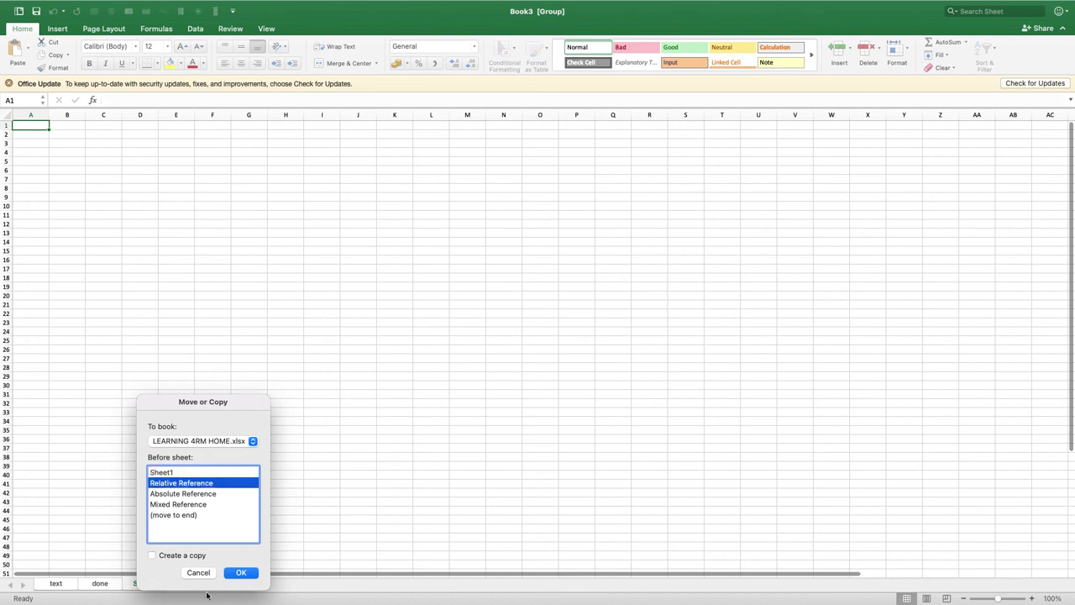
{"action": "left_click", "coordinate": [240, 572]}
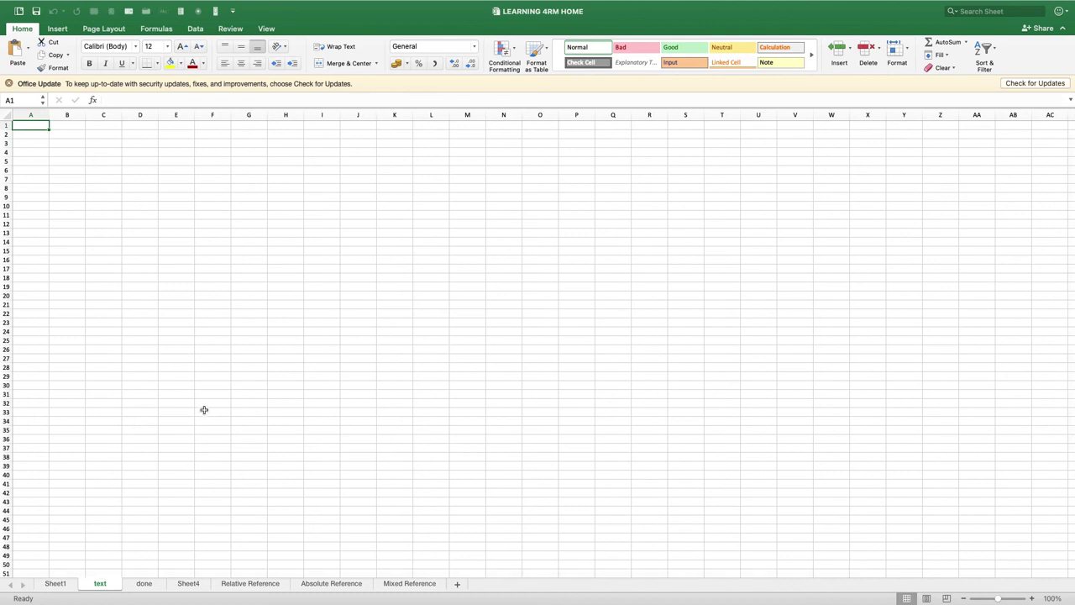
Step: On Sheet1, colour the text of topics 1 and 2 in the Working with Worksheet list dark red, and deselect them
{"action": "left_click", "coordinate": [62, 583]}
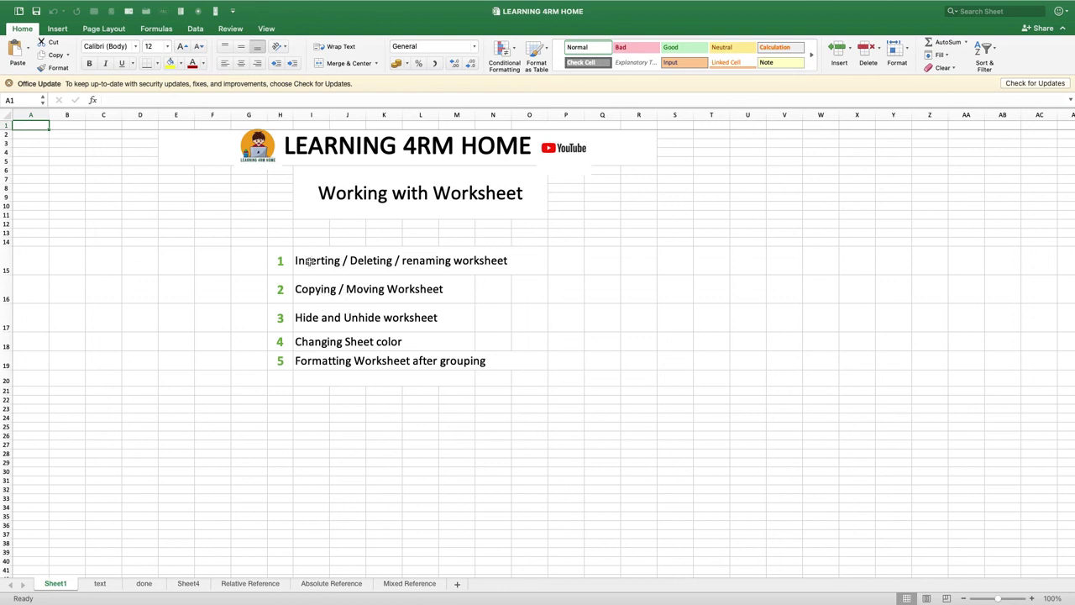
{"action": "left_click_drag", "start_coordinate": [309, 262], "coordinate": [324, 292]}
{"action": "left_click", "coordinate": [191, 63]}
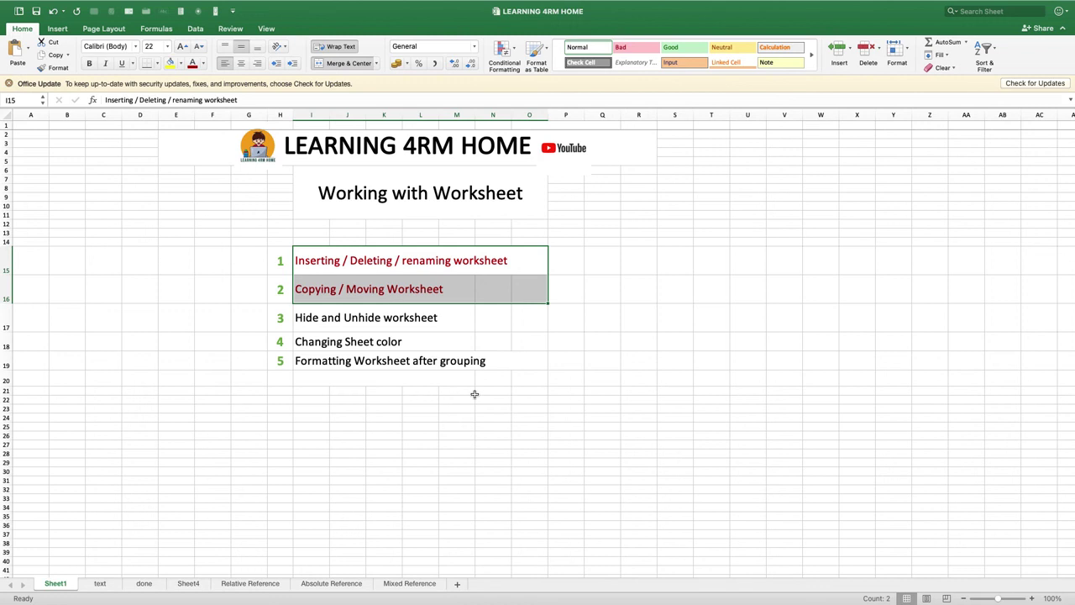
{"action": "left_click", "coordinate": [433, 420]}
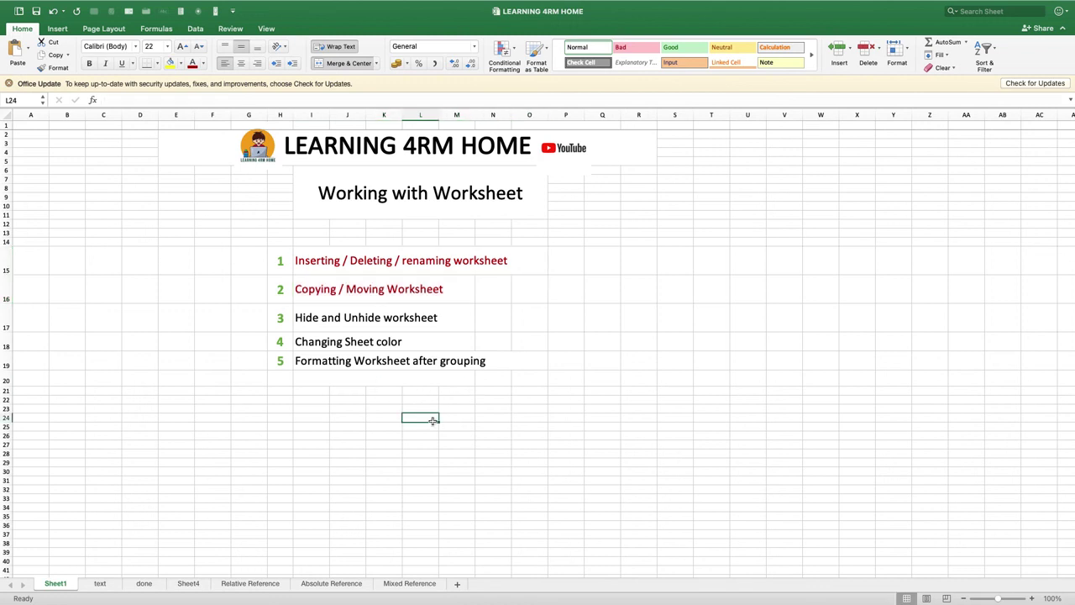